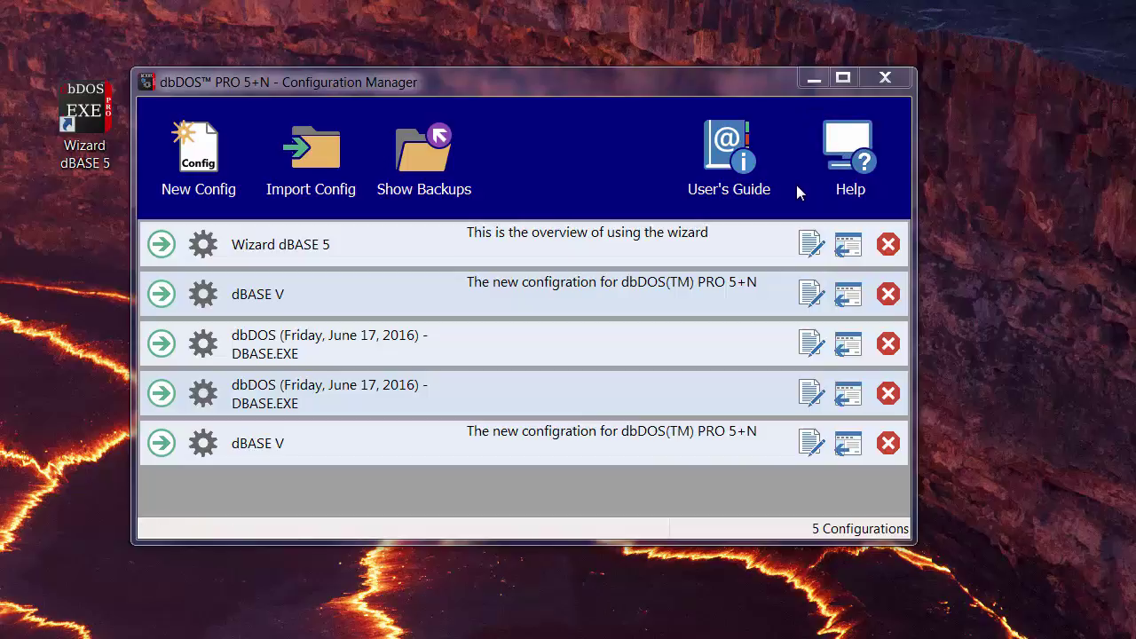
# Create a new configuration in the advanced editor and name it "Advanced dBASE 5".
pyautogui.click(198, 191)
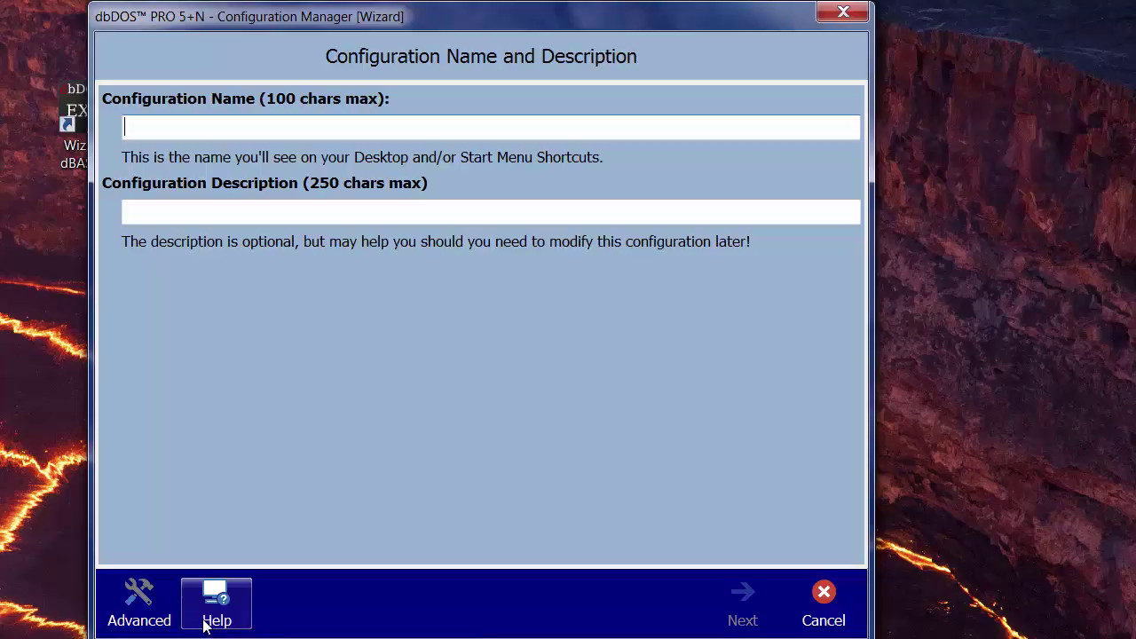
pyautogui.click(139, 608)
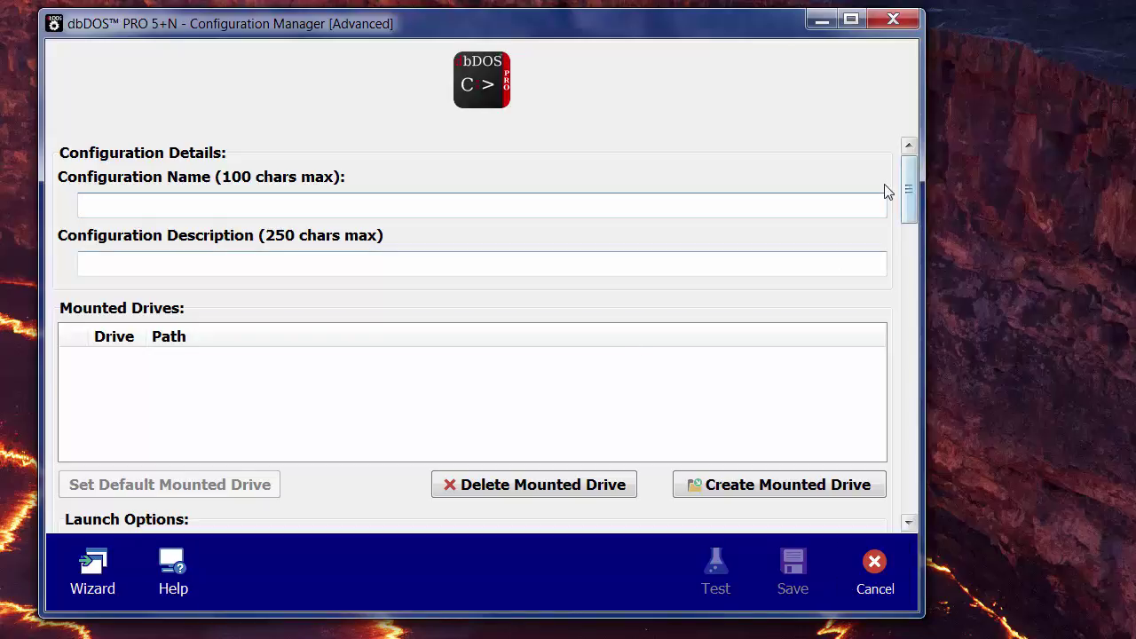
pyautogui.moveTo(910, 182)
pyautogui.mouseDown()
pyautogui.moveTo(908, 507)
pyautogui.moveTo(941, 268)
pyautogui.moveTo(929, 185)
pyautogui.moveTo(911, 167)
pyautogui.mouseUp()
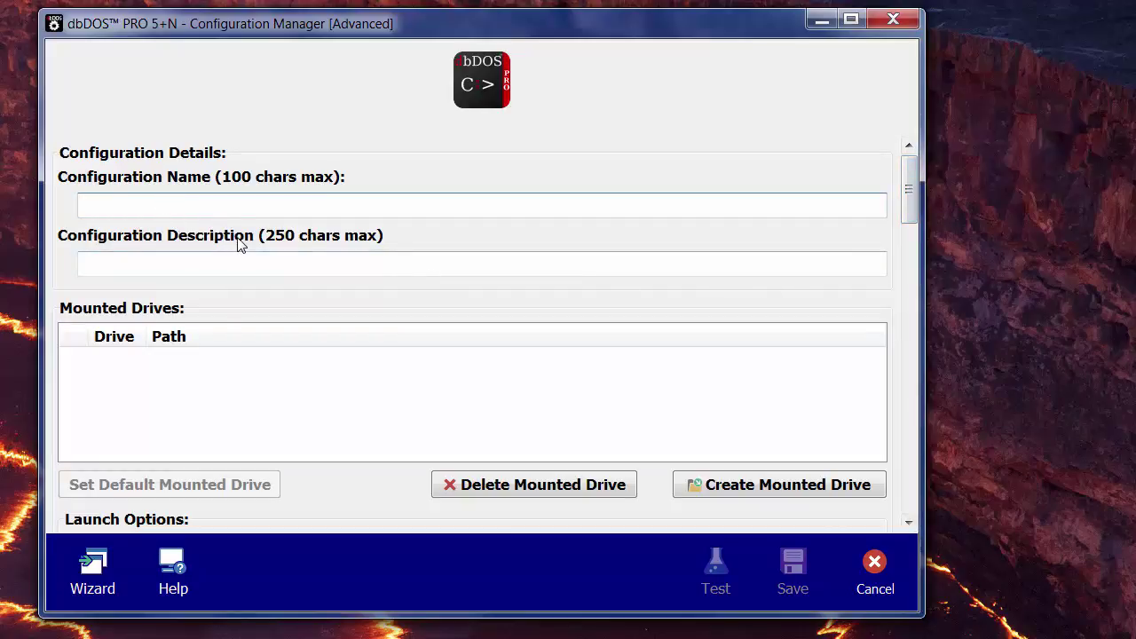
pyautogui.write('A')
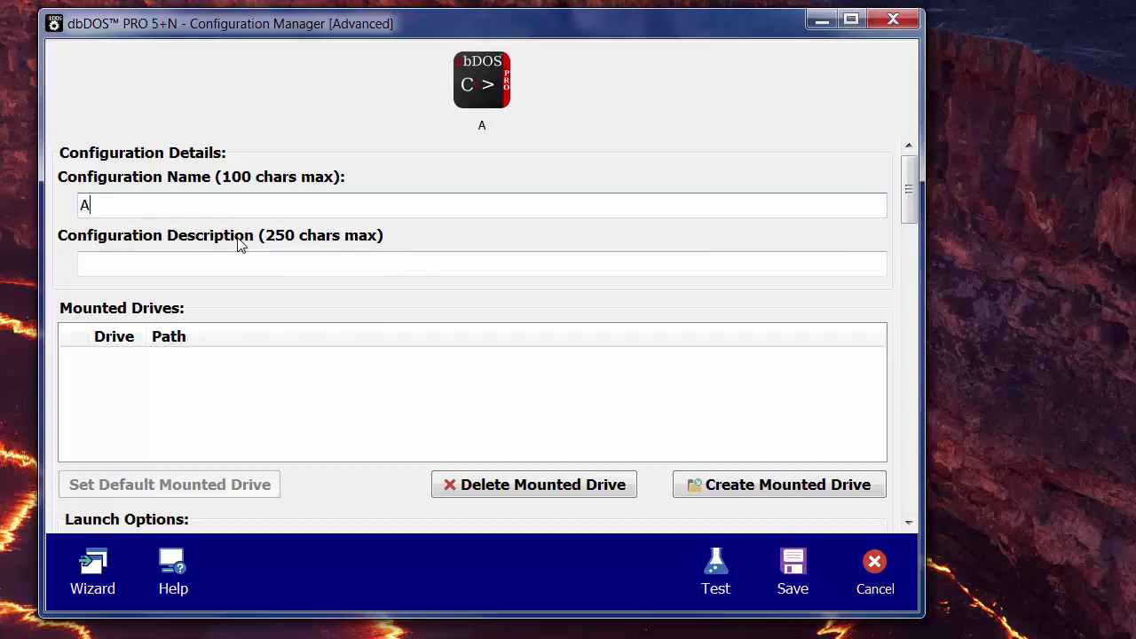
pyautogui.write('dvanced dBAS')
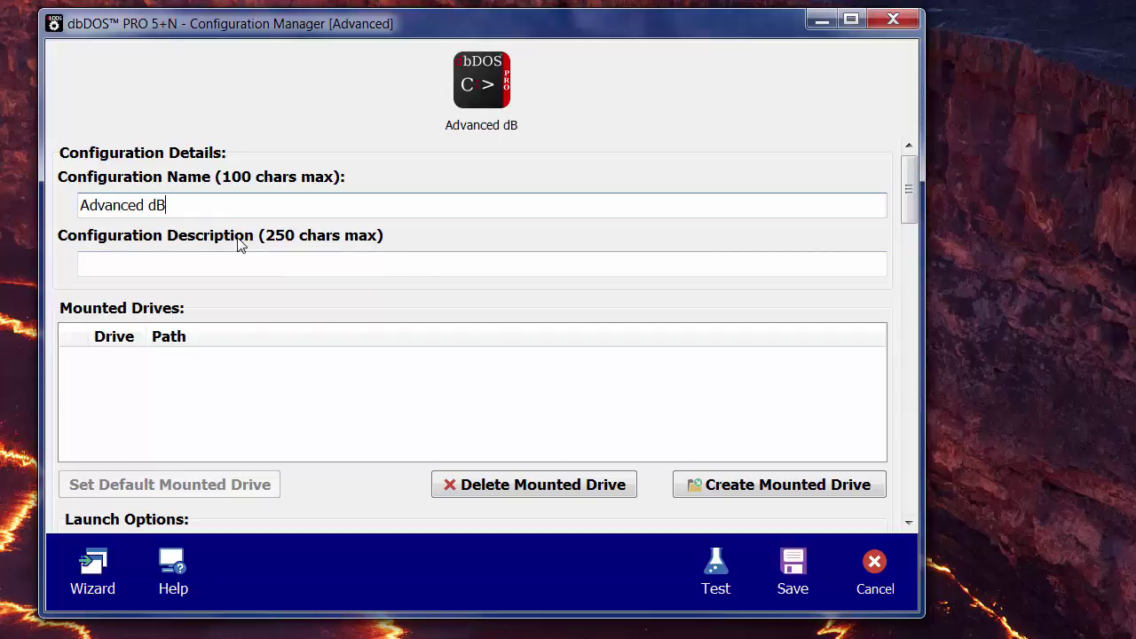
pyautogui.press('BackSpace')
pyautogui.write('ASE 5')
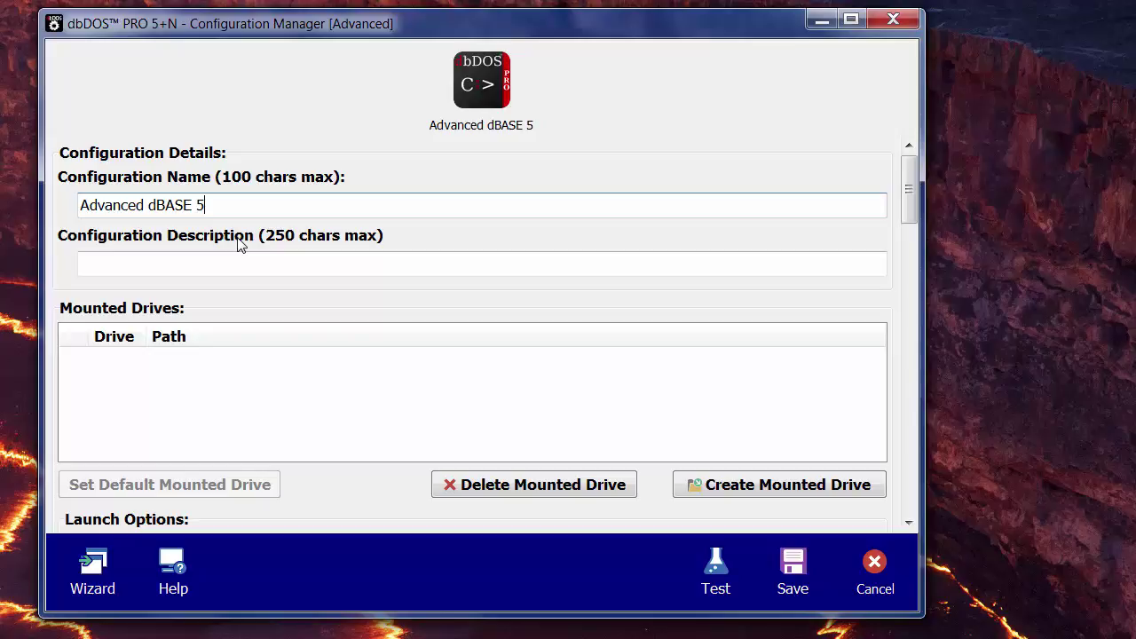
# Enter "This is the example using the Advnaced Wizard" as the configuration description.
pyautogui.press('Tab')
pyautogui.write('This ish')
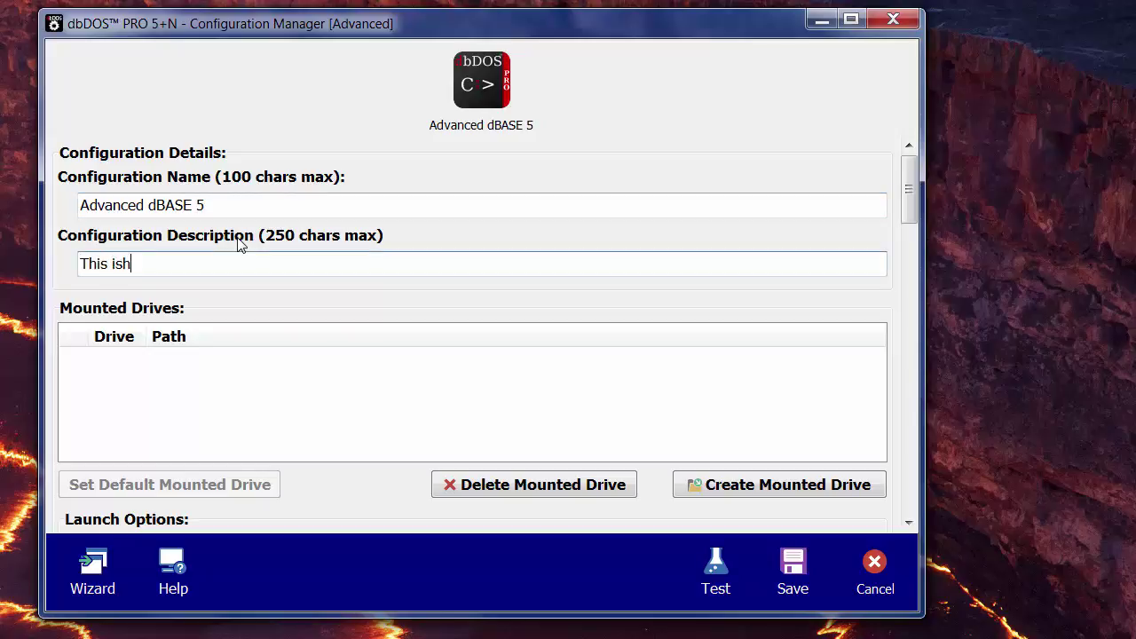
pyautogui.press('BackSpace')
pyautogui.write('the example using the Advnaced Wizard')
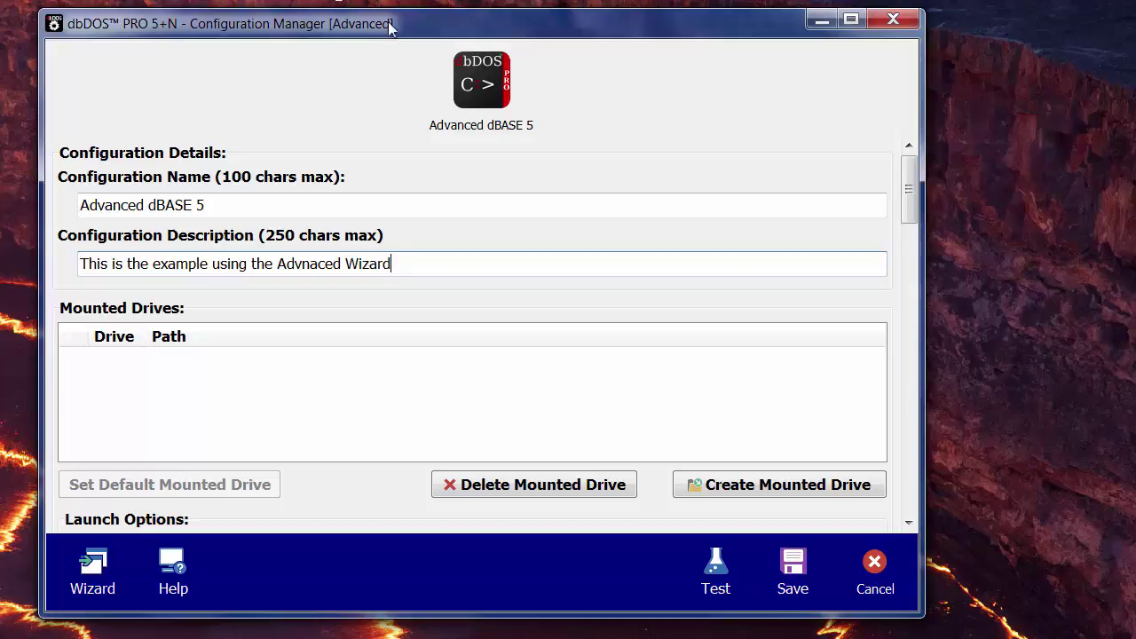
# Create a mounted drive C that points to the physical folder C:\dBASE5\en.
pyautogui.scroll(-3, 421, 154)
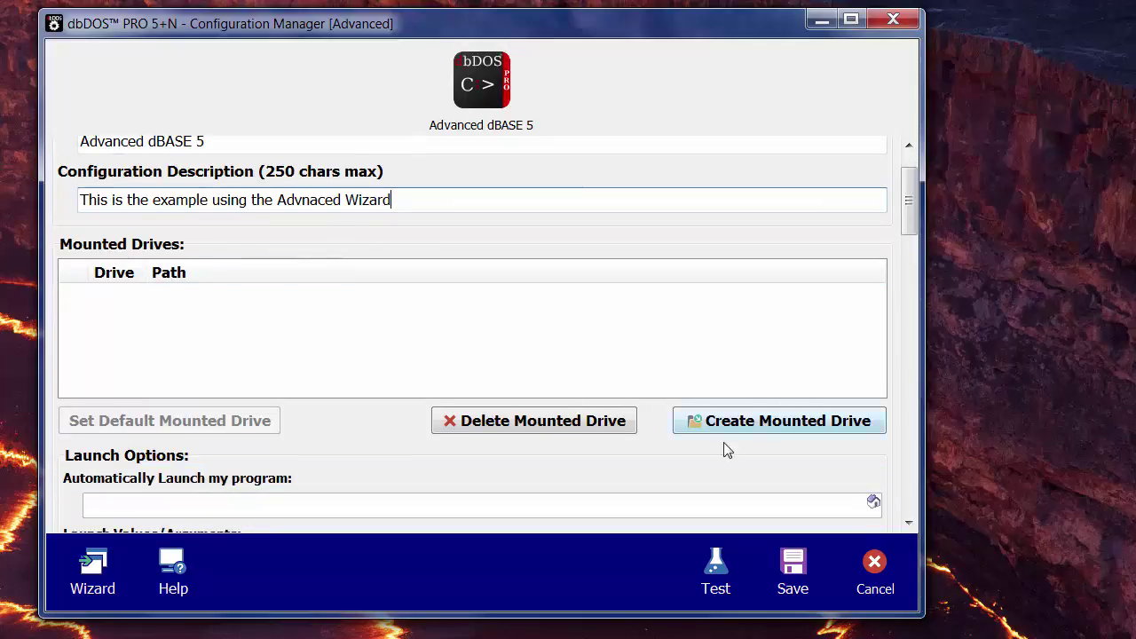
pyautogui.click(769, 422)
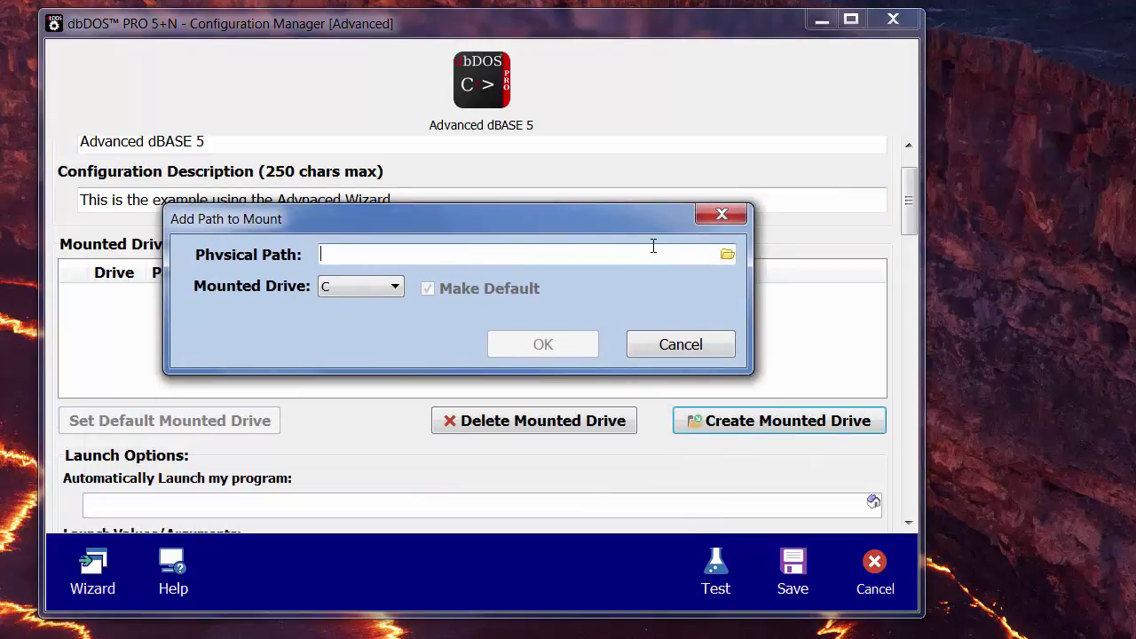
pyautogui.click(725, 256)
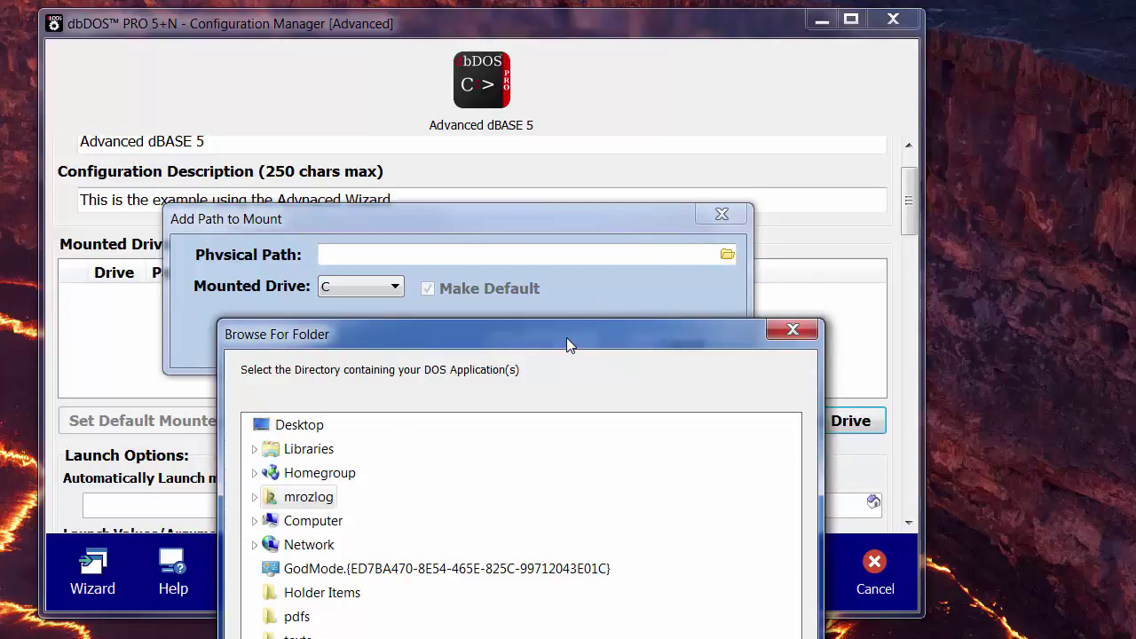
pyautogui.moveTo(568, 345); pyautogui.dragTo(559, 69)
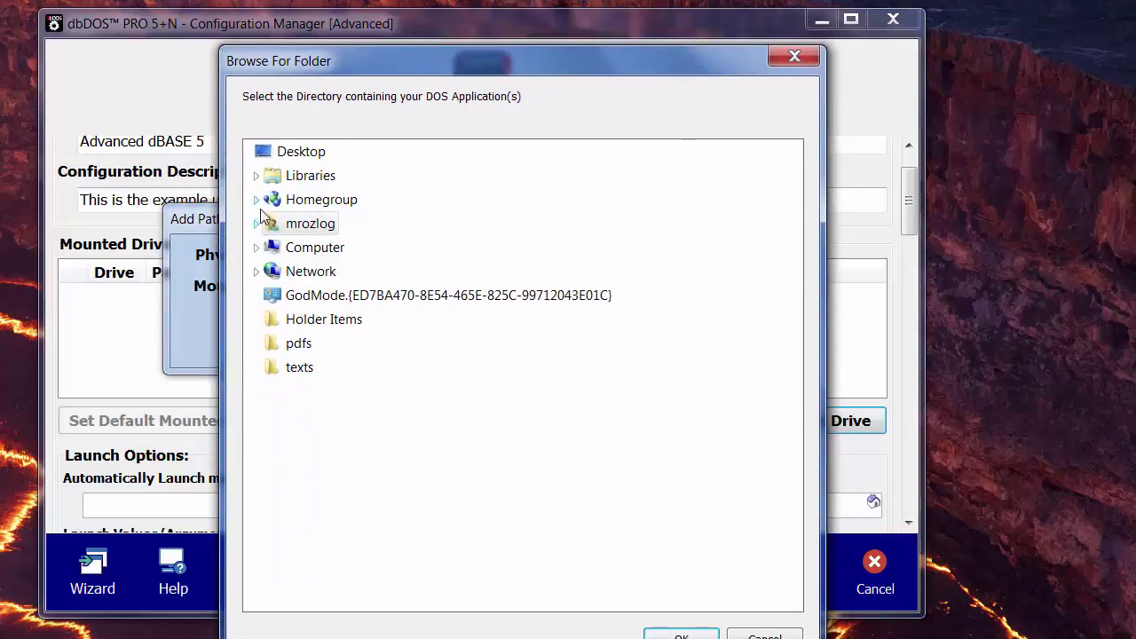
pyautogui.click(256, 248)
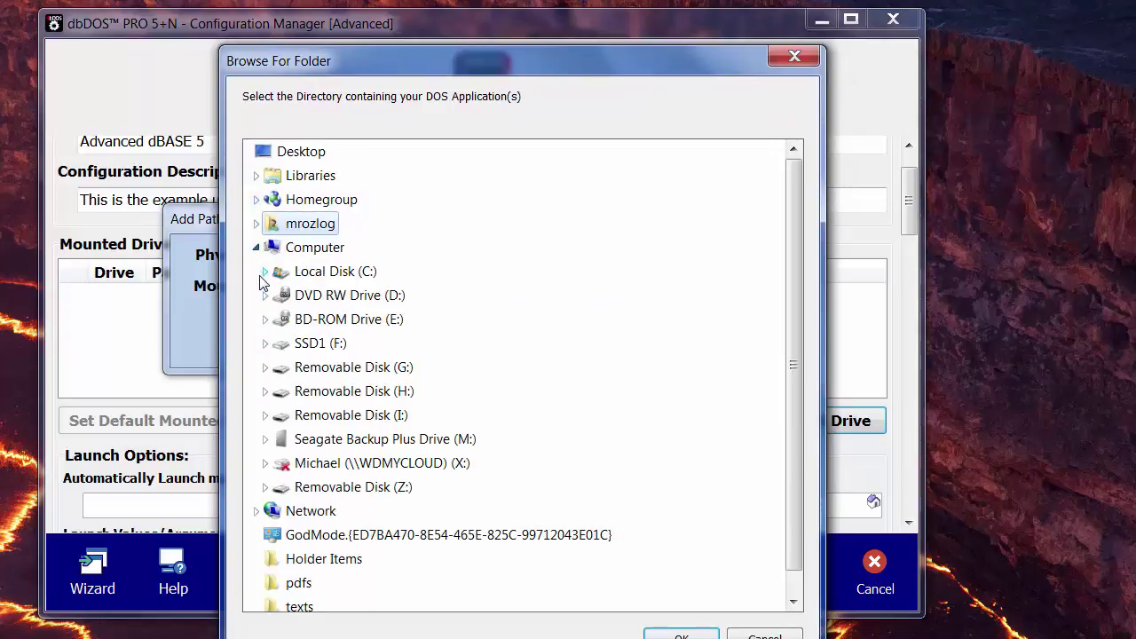
pyautogui.click(264, 272)
pyautogui.click(274, 321)
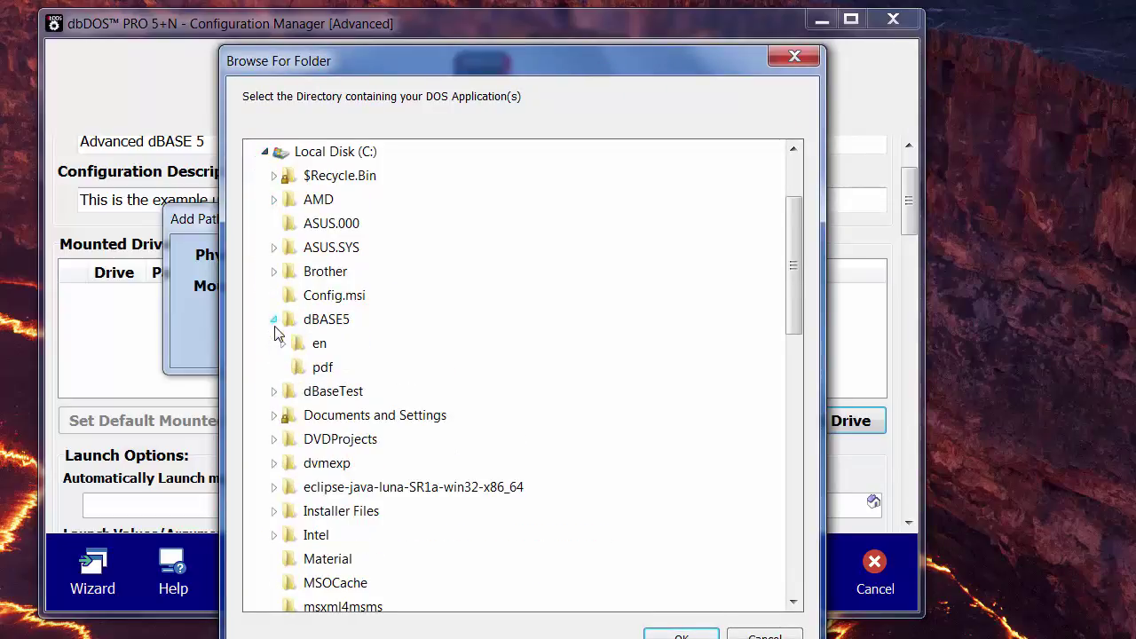
pyautogui.click(282, 344)
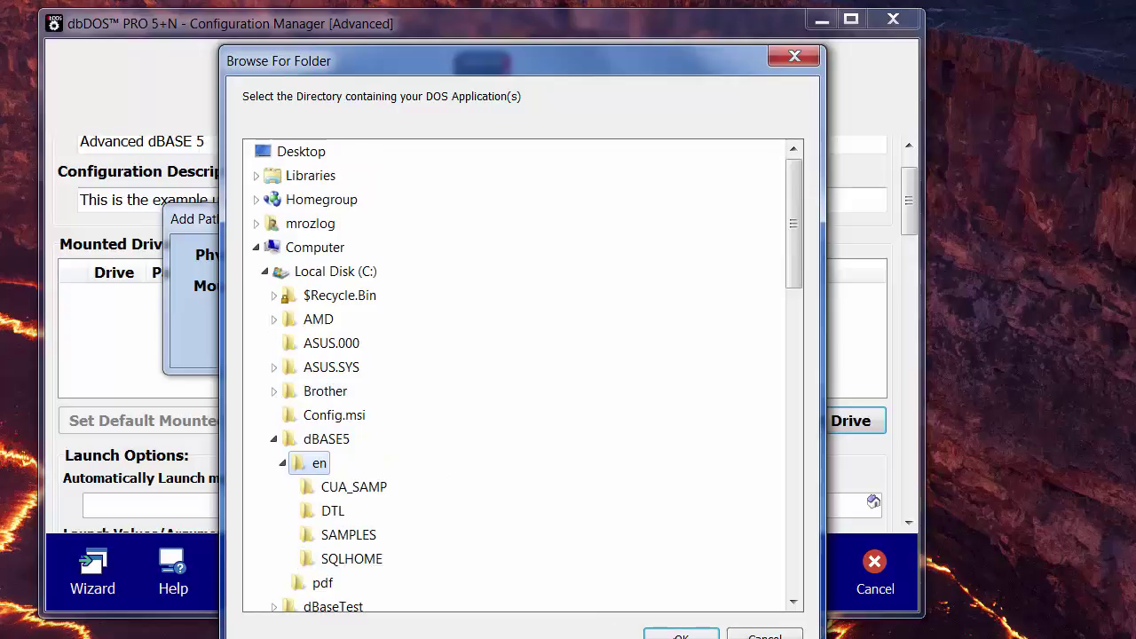
pyautogui.click(681, 636)
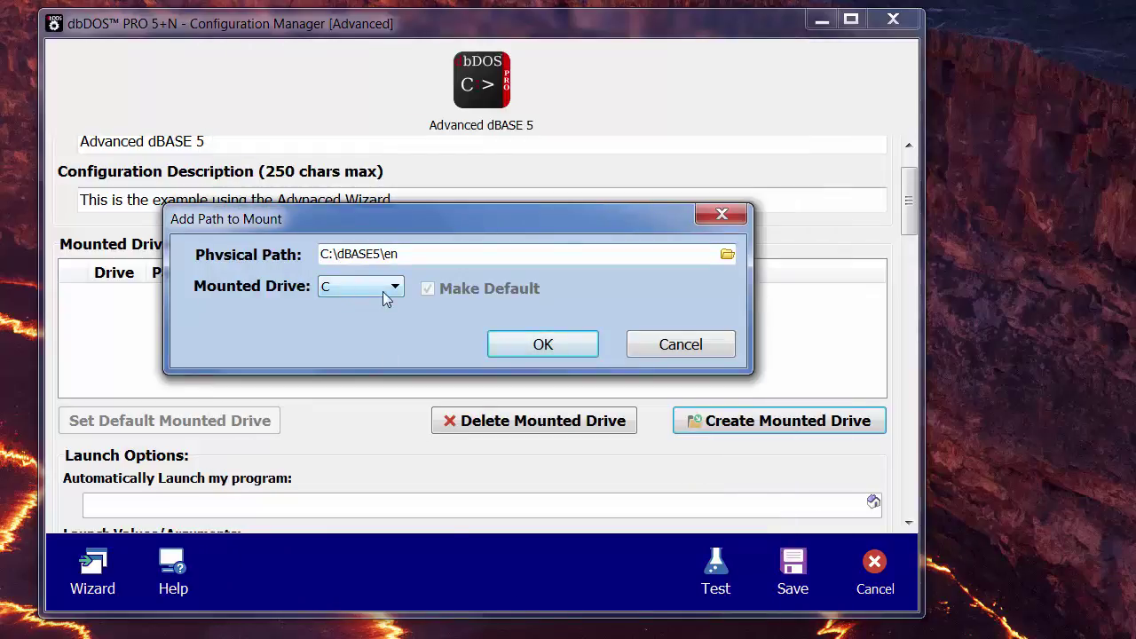
pyautogui.click(545, 348)
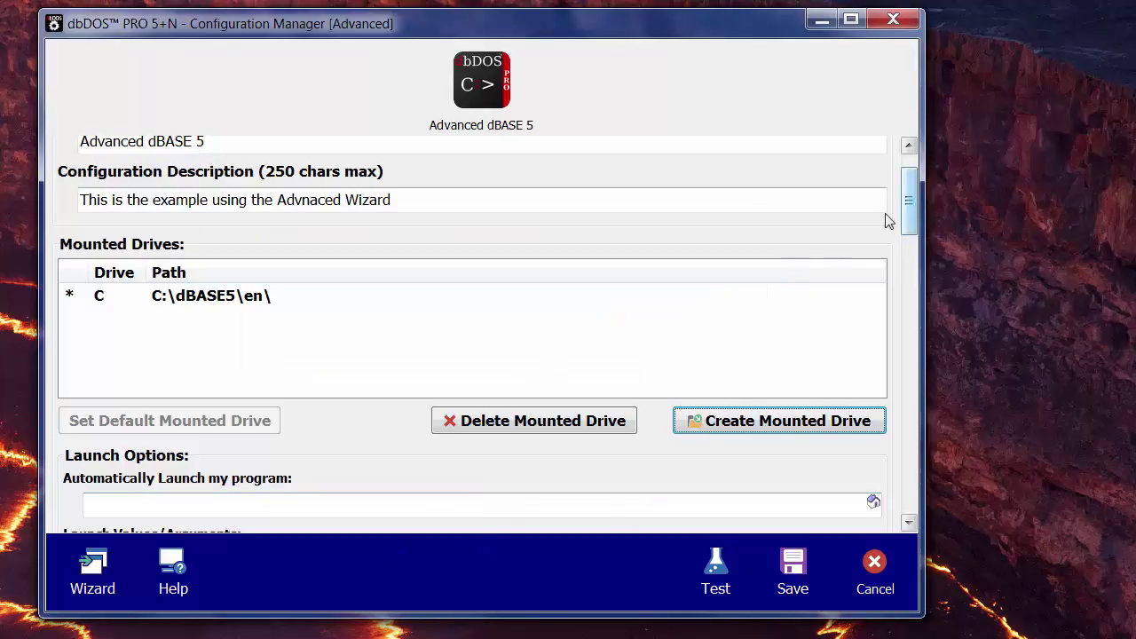
# Set DBASE.EXE from the mounted C drive as the program to launch automatically.
pyautogui.scroll(-2, 698, 320)
pyautogui.scroll(-1, 636, 342)
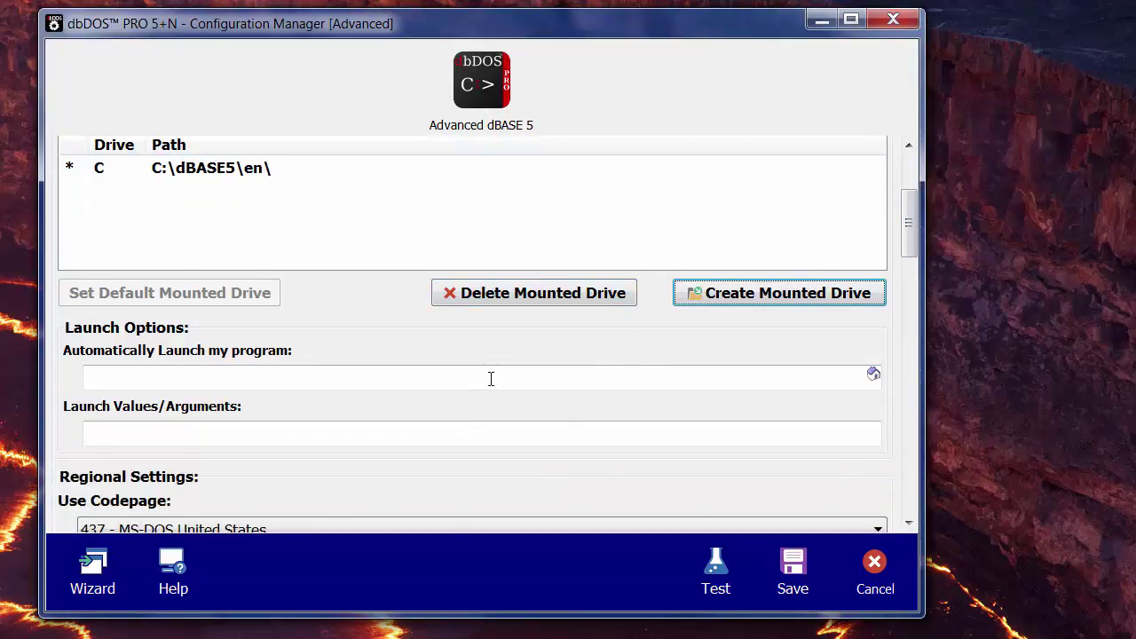
pyautogui.click(873, 374)
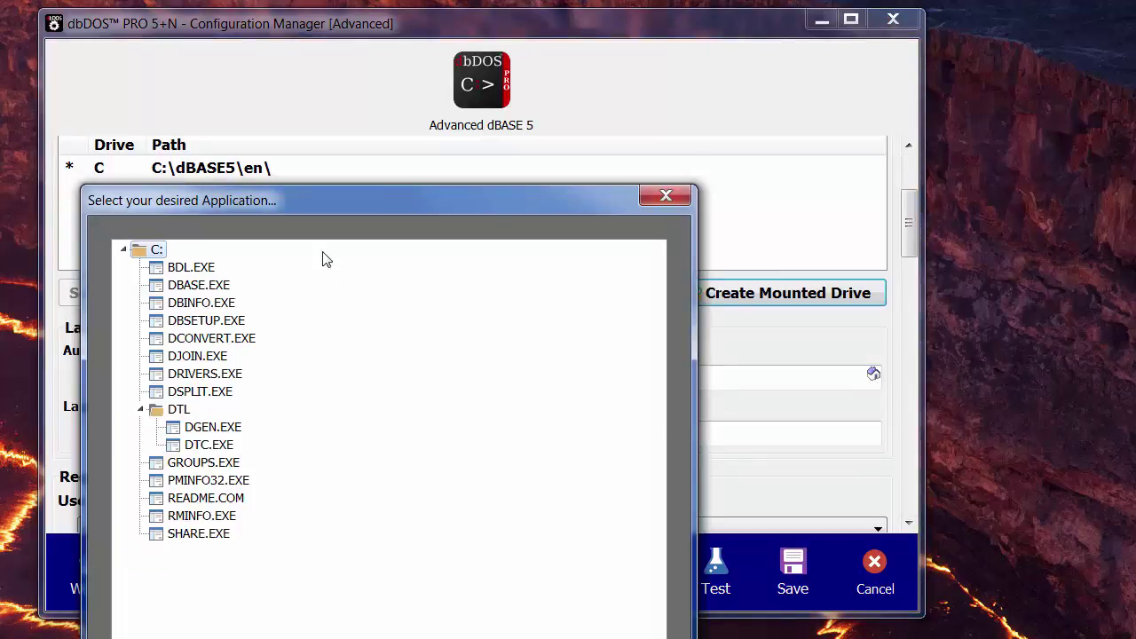
pyautogui.moveTo(314, 198); pyautogui.dragTo(369, 39)
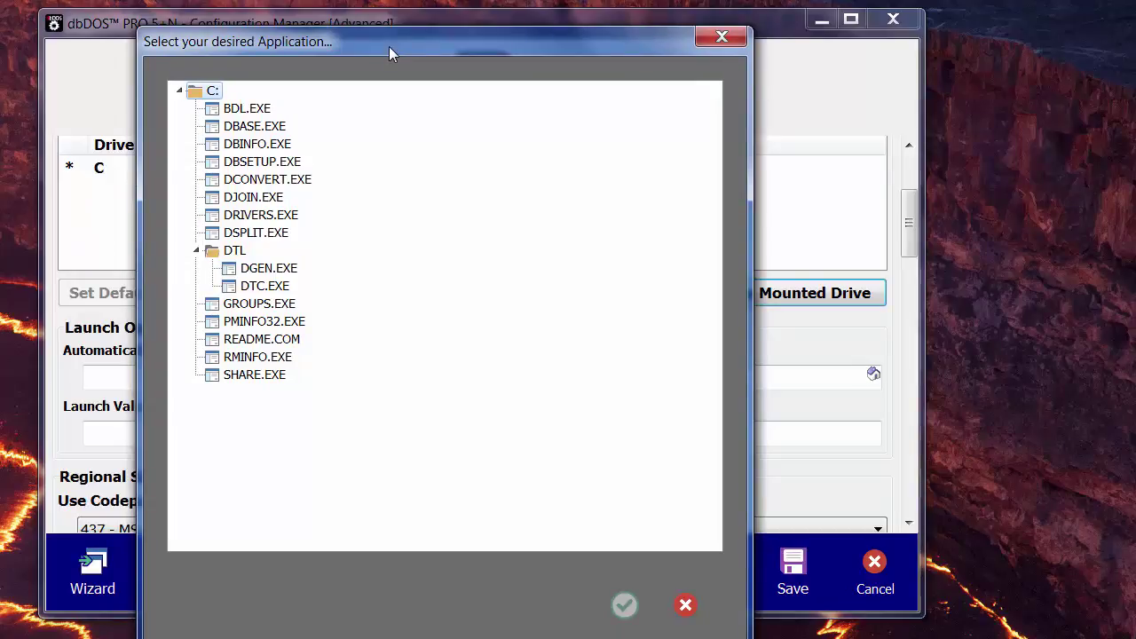
pyautogui.click(269, 129)
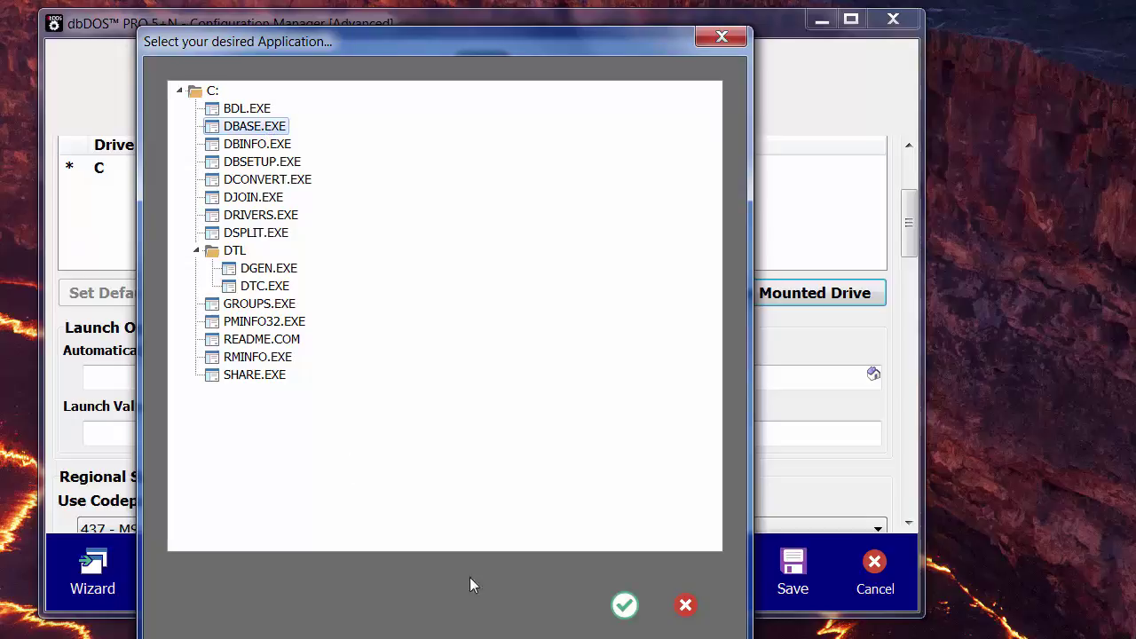
pyautogui.click(625, 605)
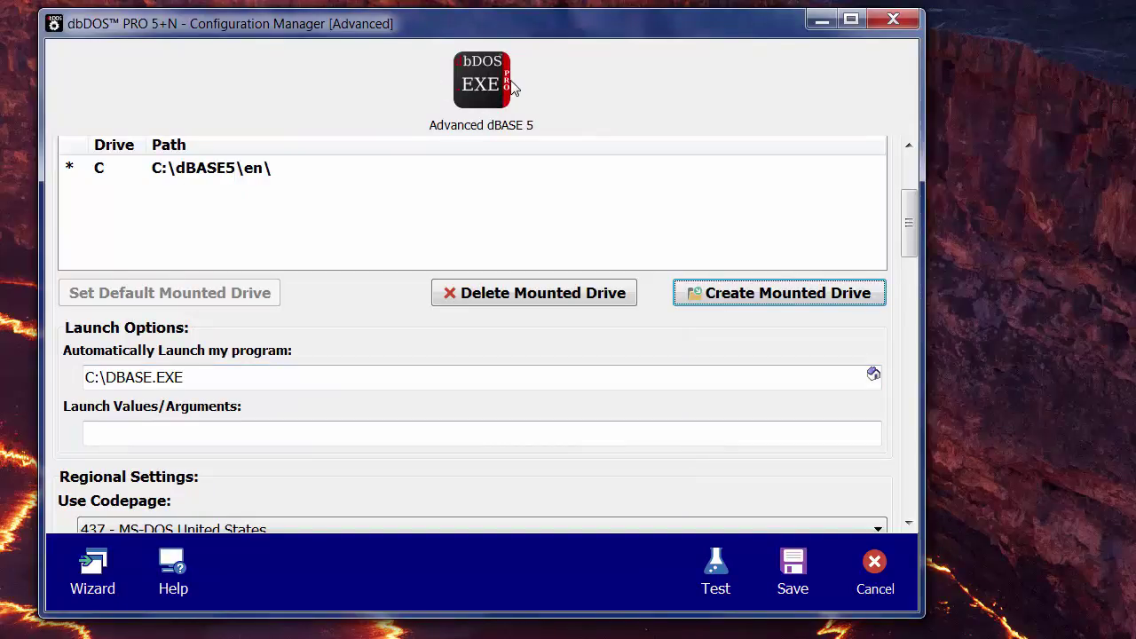
# Try tmemory.prg as the launch argument and clear the field again.
pyautogui.click(171, 431)
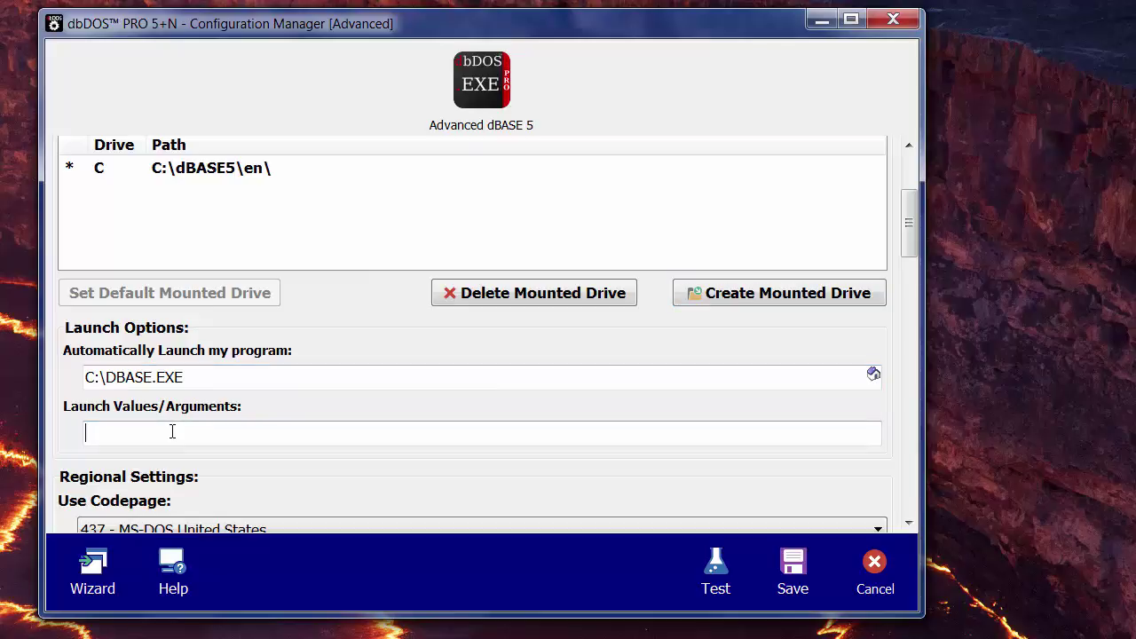
pyautogui.write('tmemory.prg')
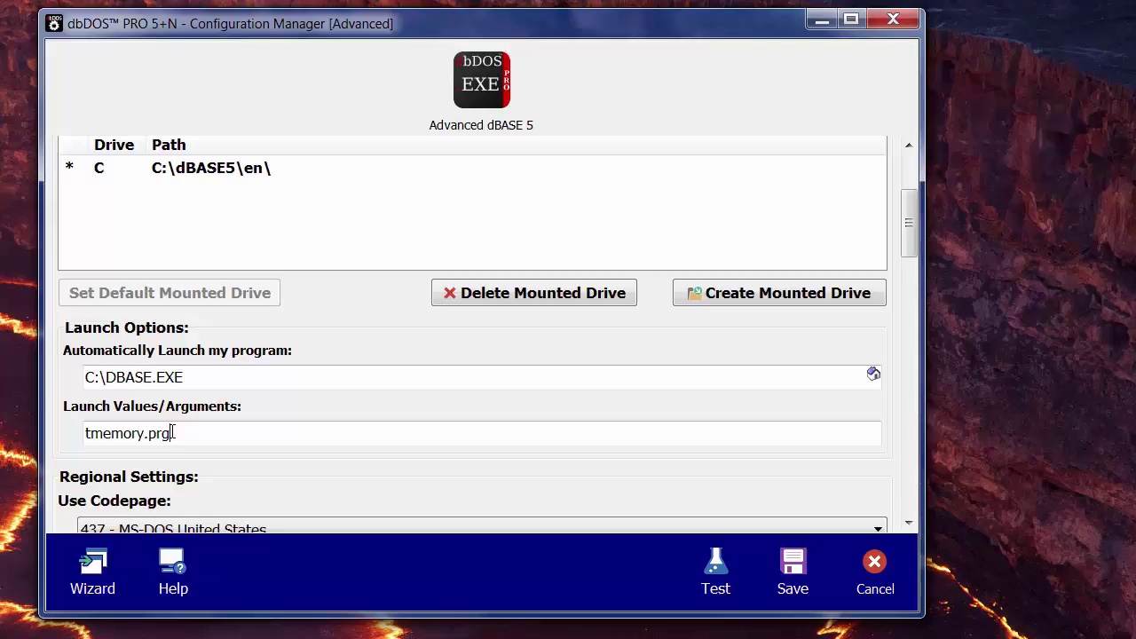
pyautogui.press('BackSpace')
pyautogui.press('BackSpace')
pyautogui.press('BackSpace')
pyautogui.press('BackSpace')
pyautogui.press('BackSpace')
pyautogui.press('BackSpace')
pyautogui.press('BackSpace')
pyautogui.press('BackSpace')
pyautogui.press('BackSpace')
pyautogui.press('BackSpace')
pyautogui.press('BackSpace')
# Try the Direct Printing system, look through its pre-defined printer choices, and switch back to Enhanced Printing.
pyautogui.scroll(-3, 631, 138)
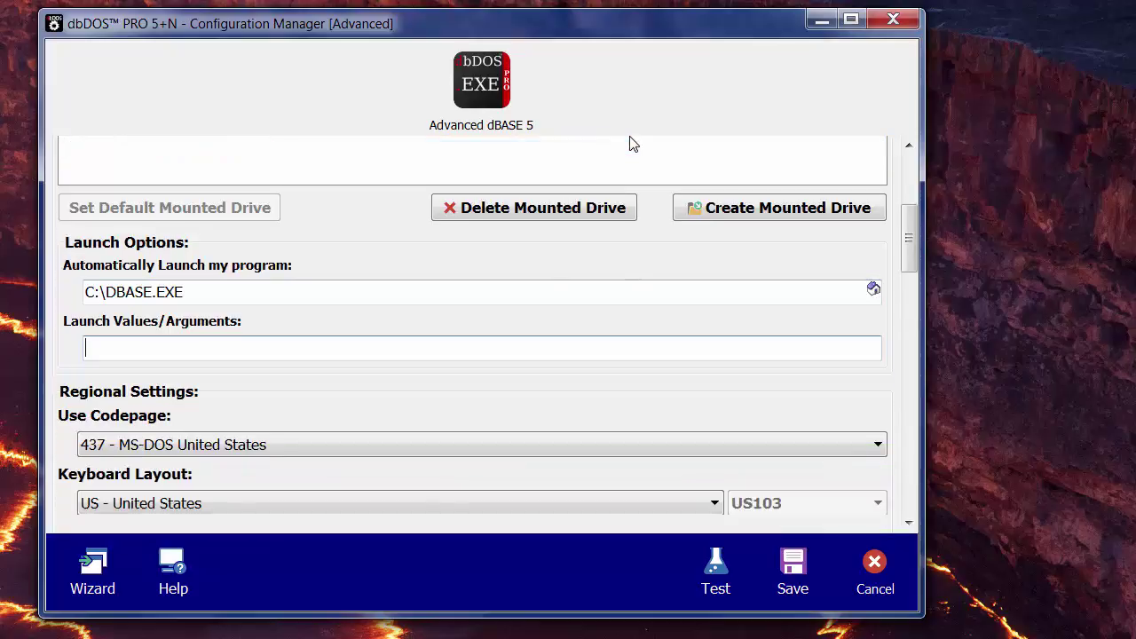
pyautogui.scroll(-4, 631, 144)
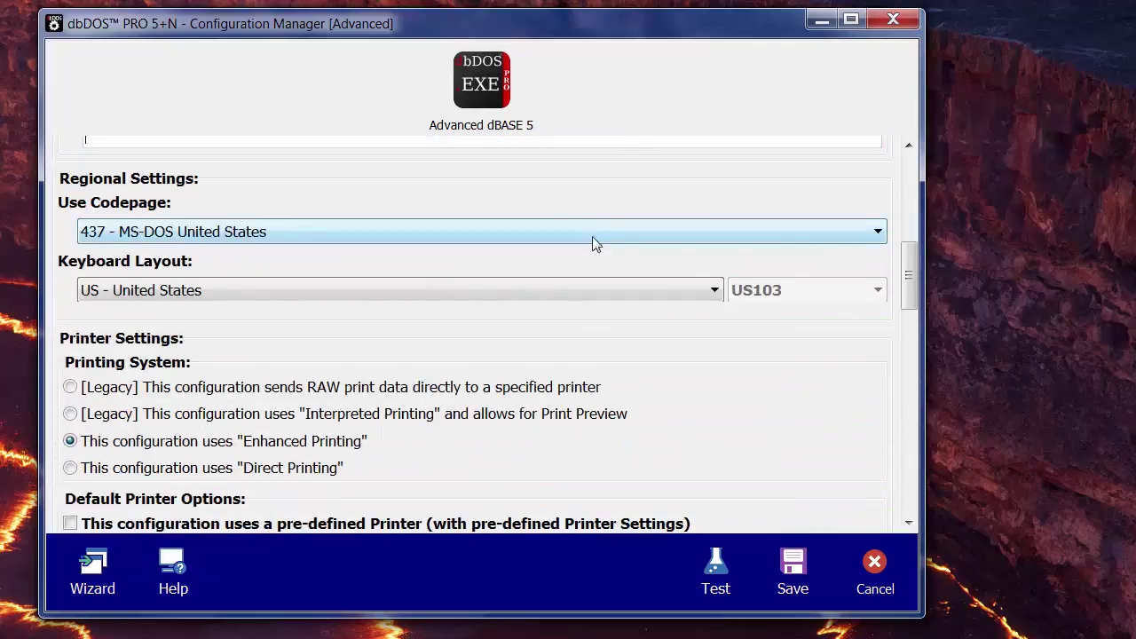
pyautogui.scroll(-1, 621, 145)
pyautogui.scroll(1, 621, 143)
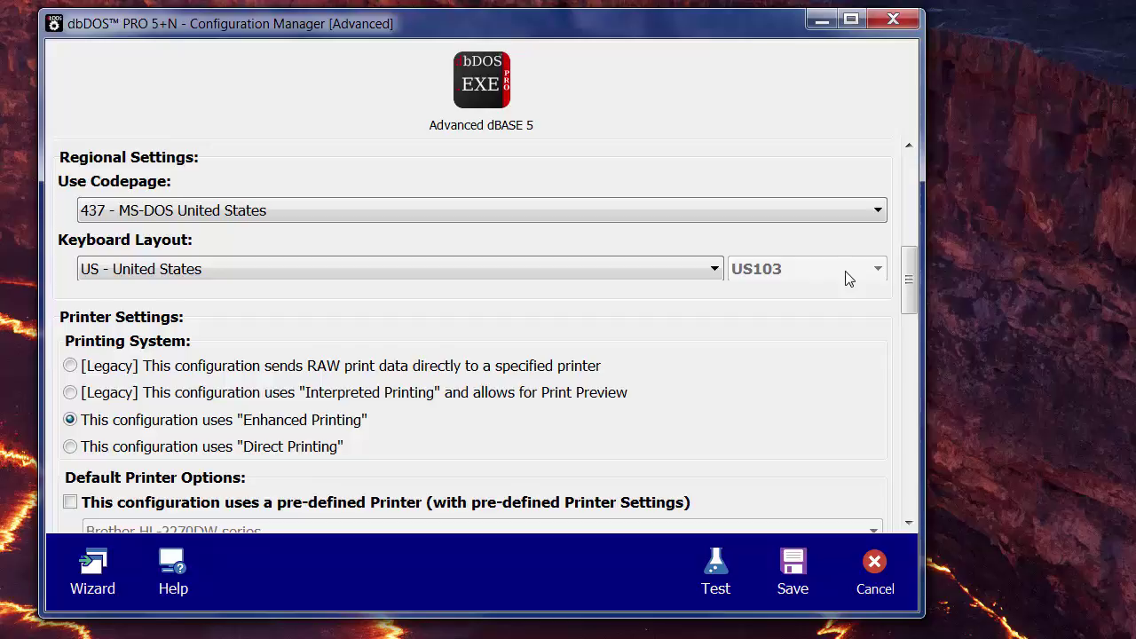
pyautogui.scroll(-4, 846, 278)
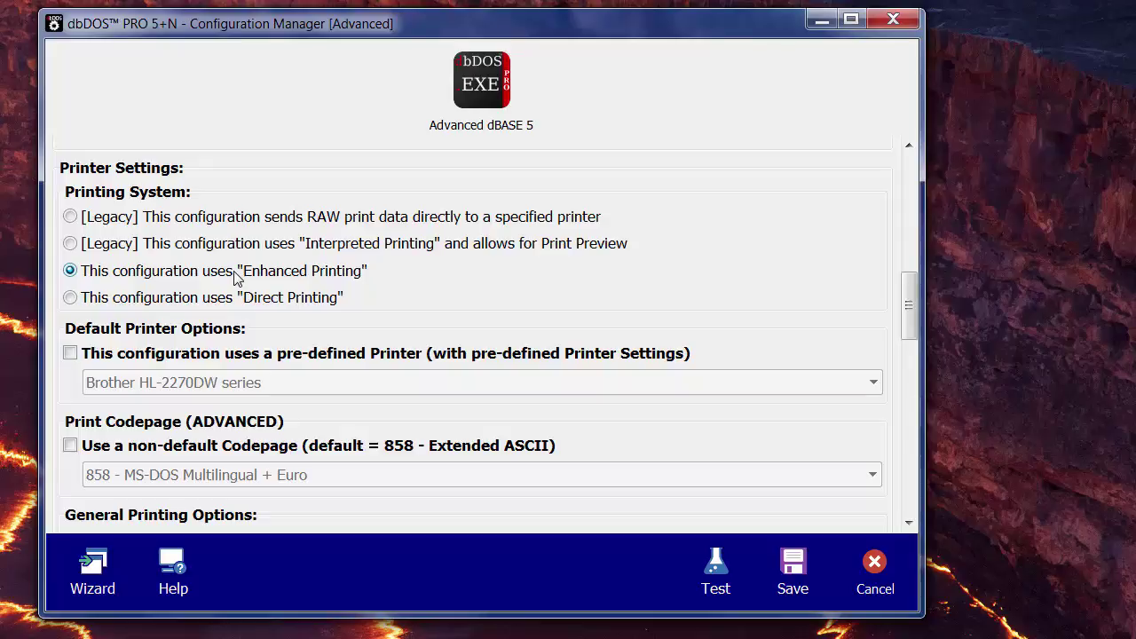
pyautogui.click(219, 302)
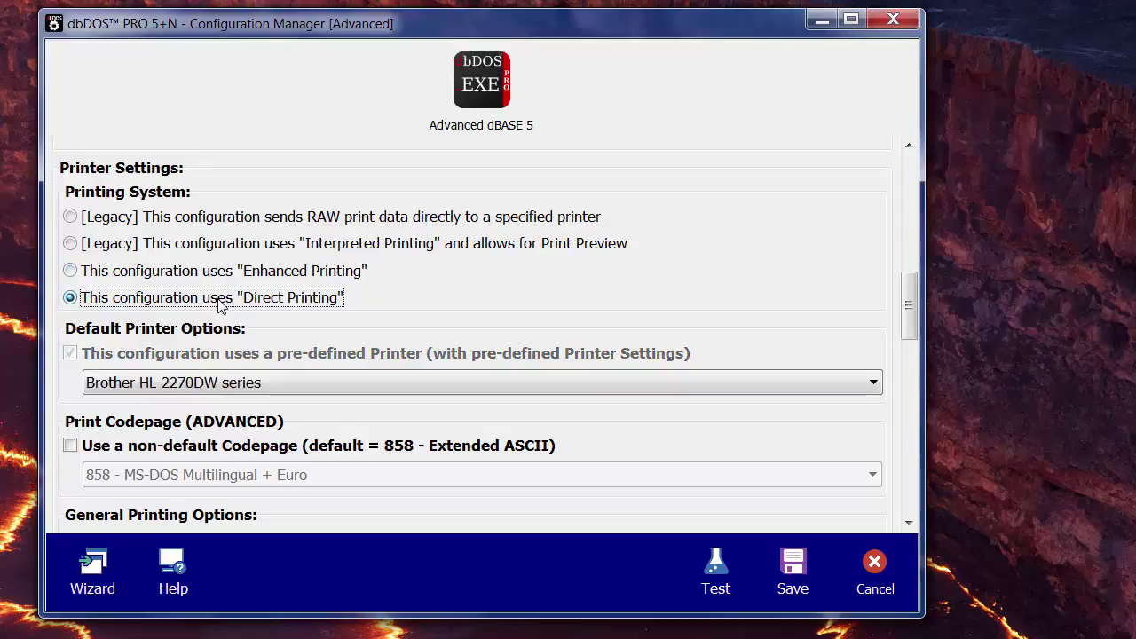
pyautogui.click(237, 386)
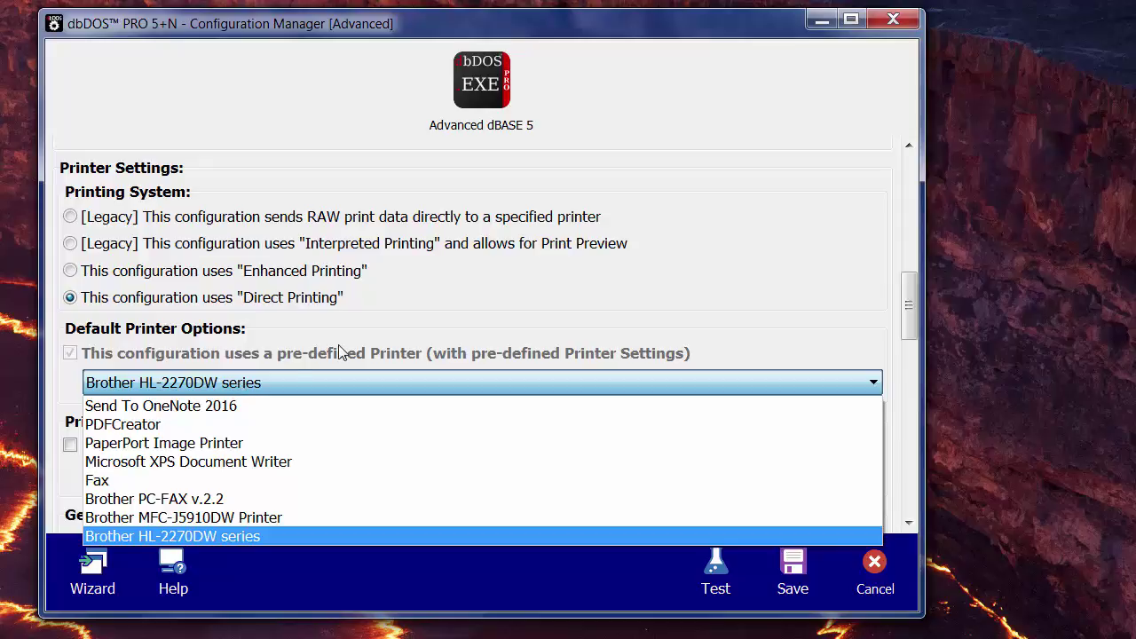
pyautogui.click(248, 281)
pyautogui.click(182, 280)
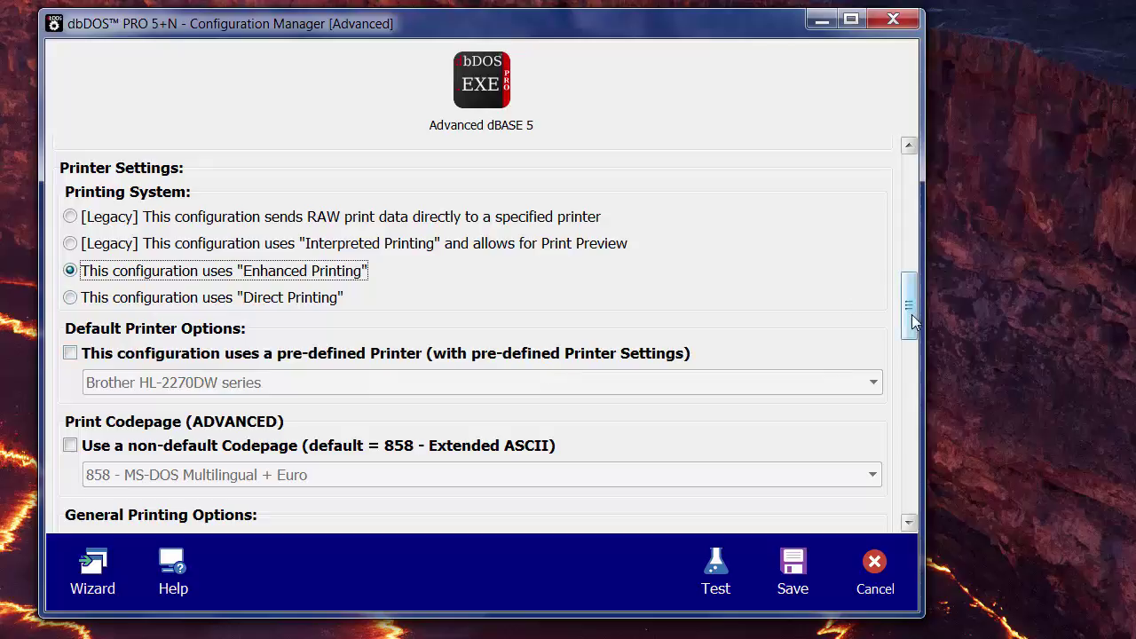
# Enable saving to PDF in the general printing options.
pyautogui.scroll(-2, 535, 317)
pyautogui.scroll(-2, 535, 314)
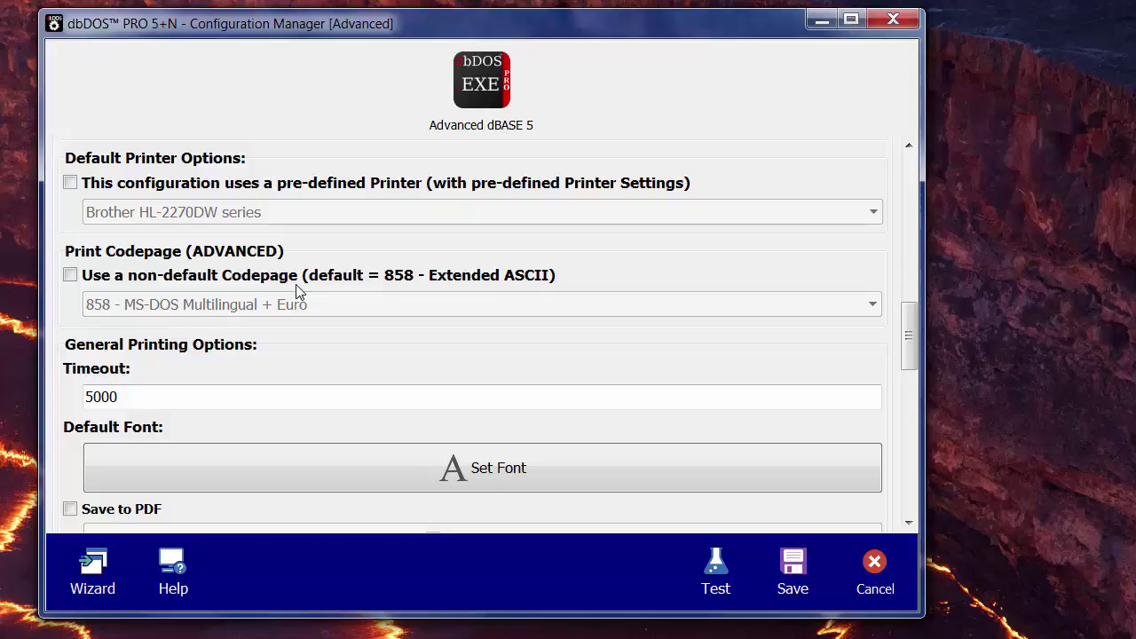
pyautogui.click(167, 396)
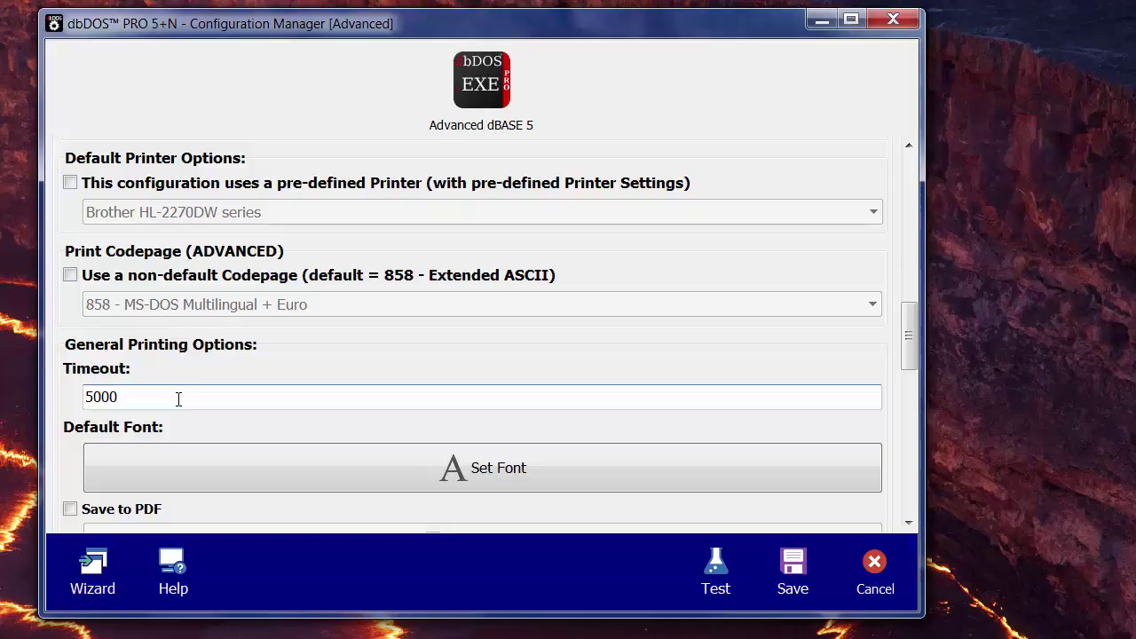
pyautogui.scroll(-3, 284, 254)
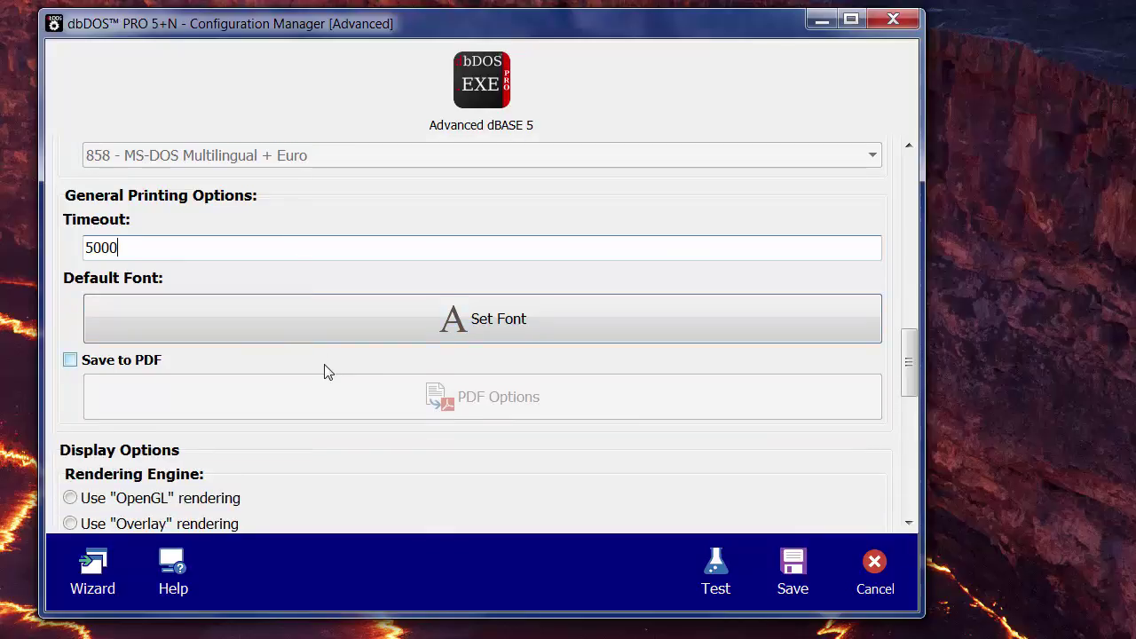
pyautogui.click(85, 368)
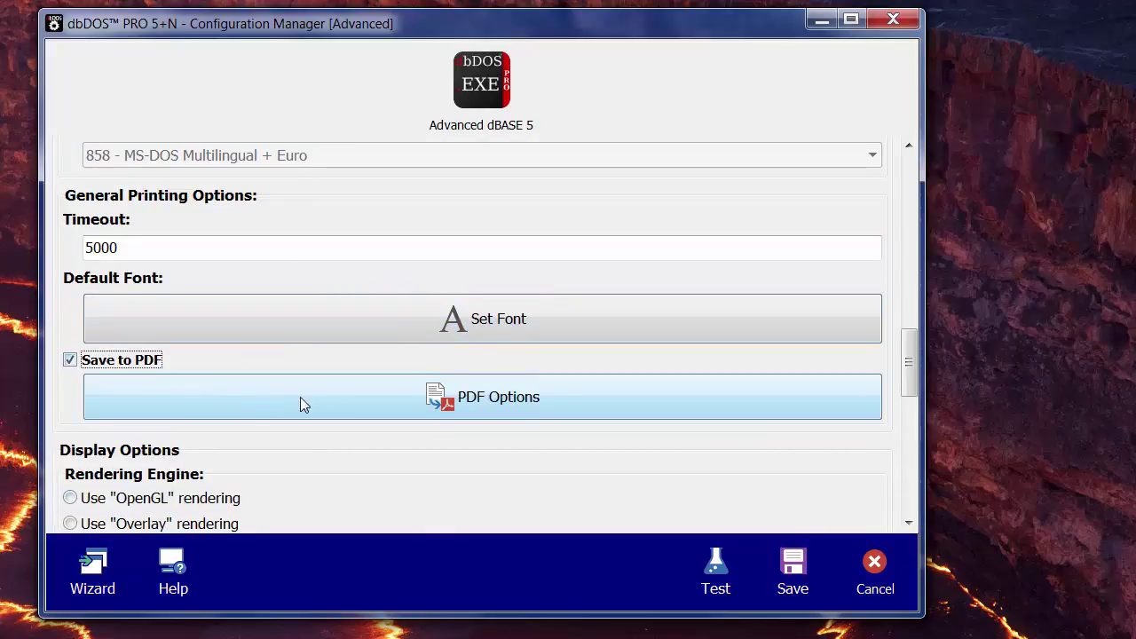
# Try the Letter page size in the PDF output options, discard it, and turn off saving to PDF.
pyautogui.click(475, 395)
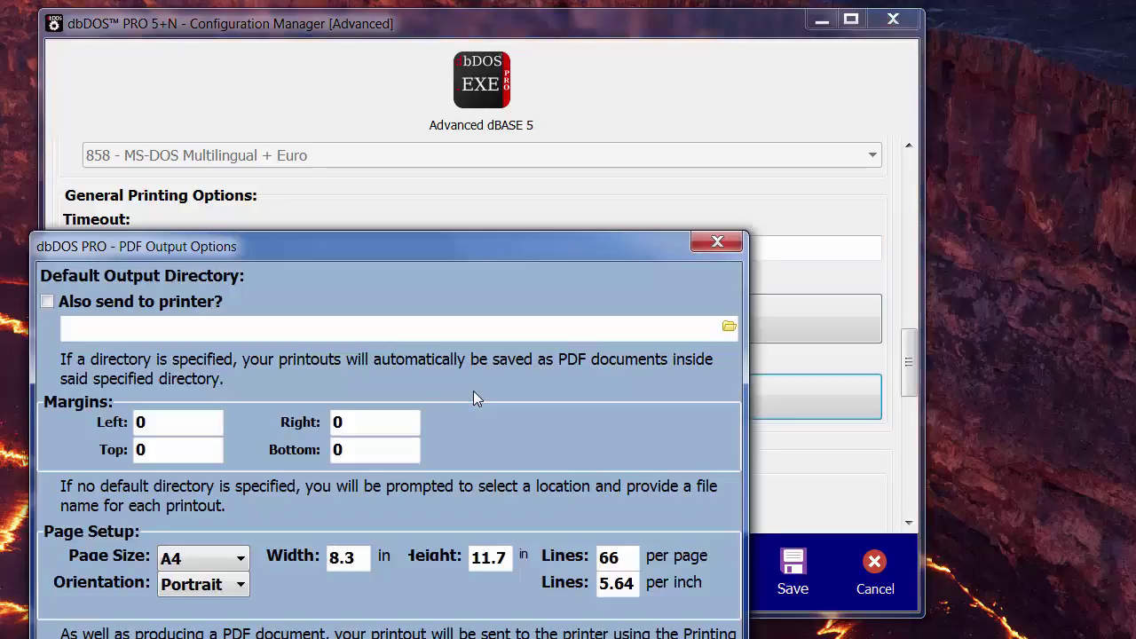
pyautogui.moveTo(403, 241); pyautogui.dragTo(518, 45)
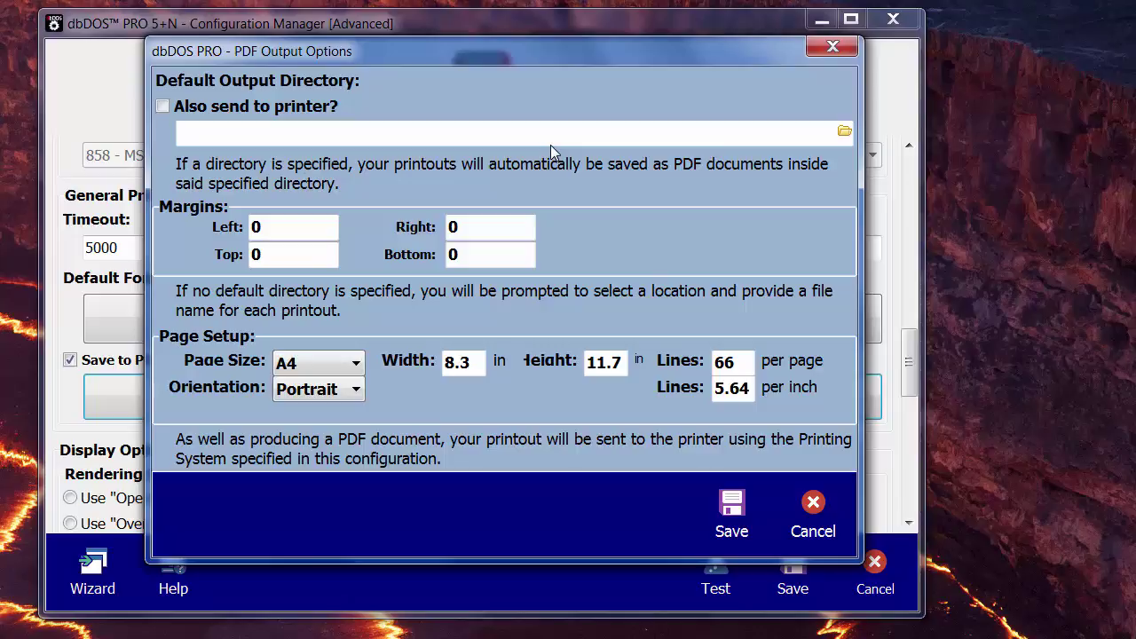
pyautogui.click(332, 366)
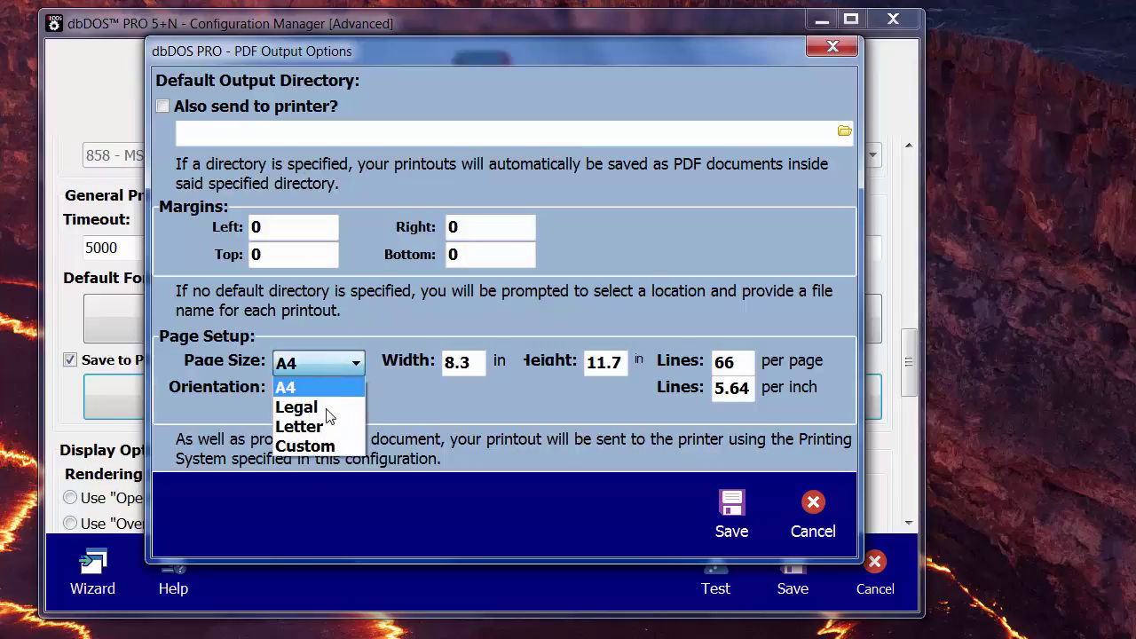
pyautogui.click(324, 430)
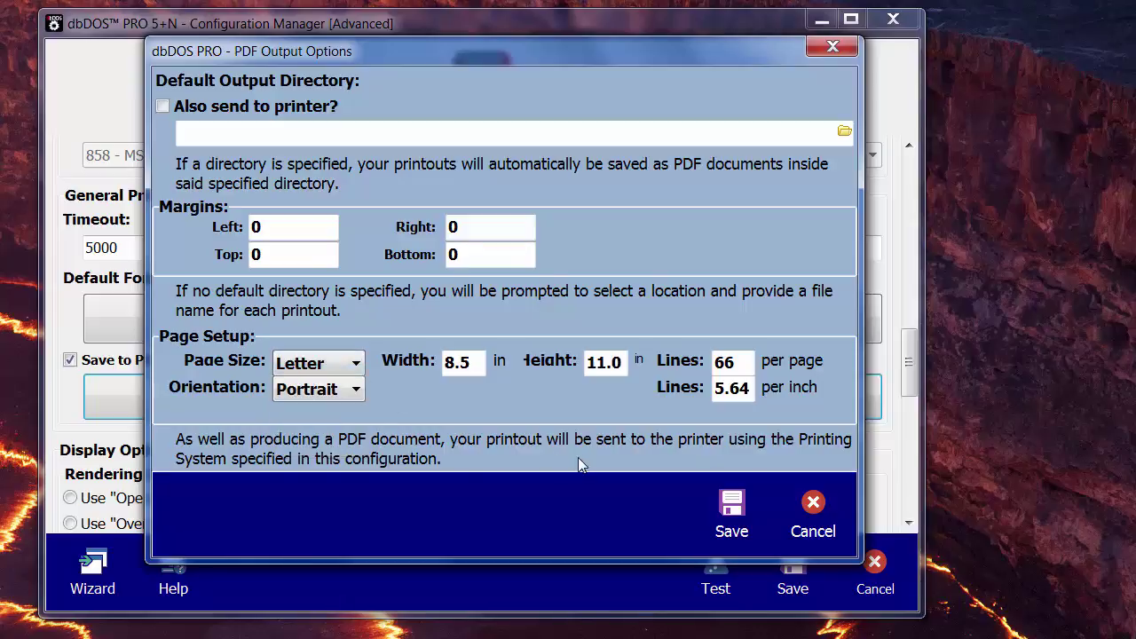
pyautogui.click(811, 519)
pyautogui.click(72, 368)
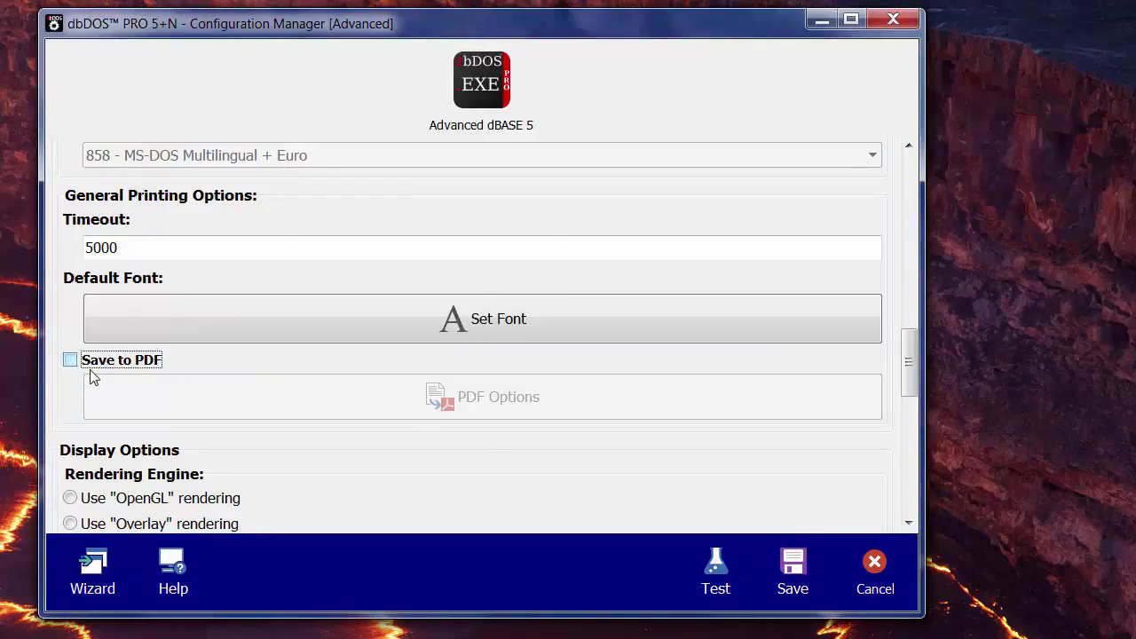
# Compare the rendering engine choices in the display options and select Overlay rendering.
pyautogui.scroll(-3, 93, 377)
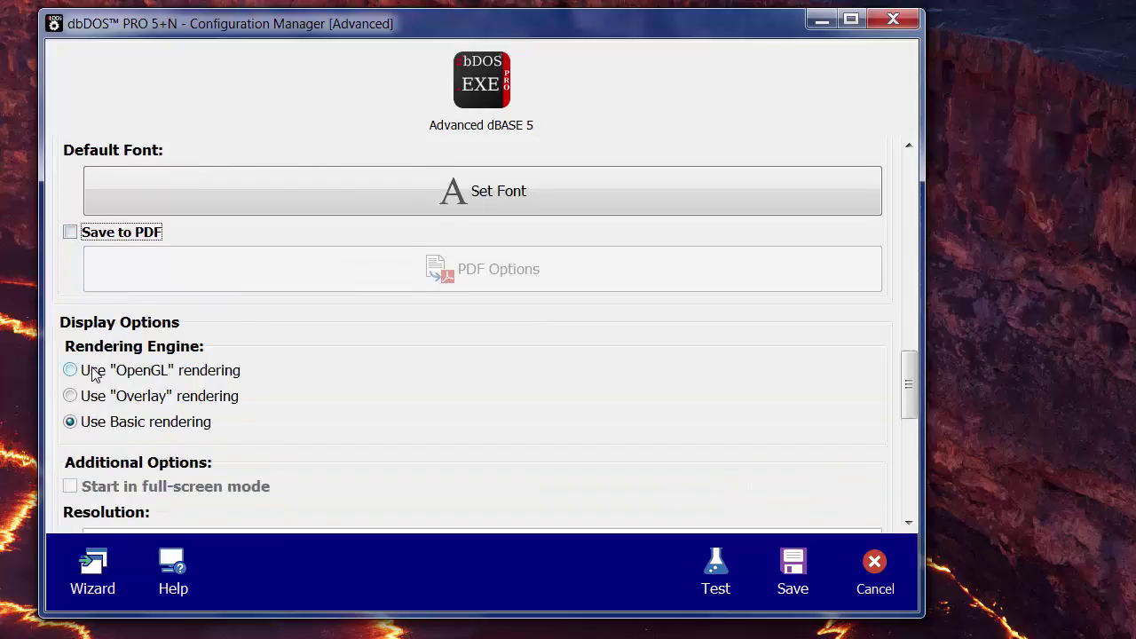
pyautogui.scroll(-4, 93, 373)
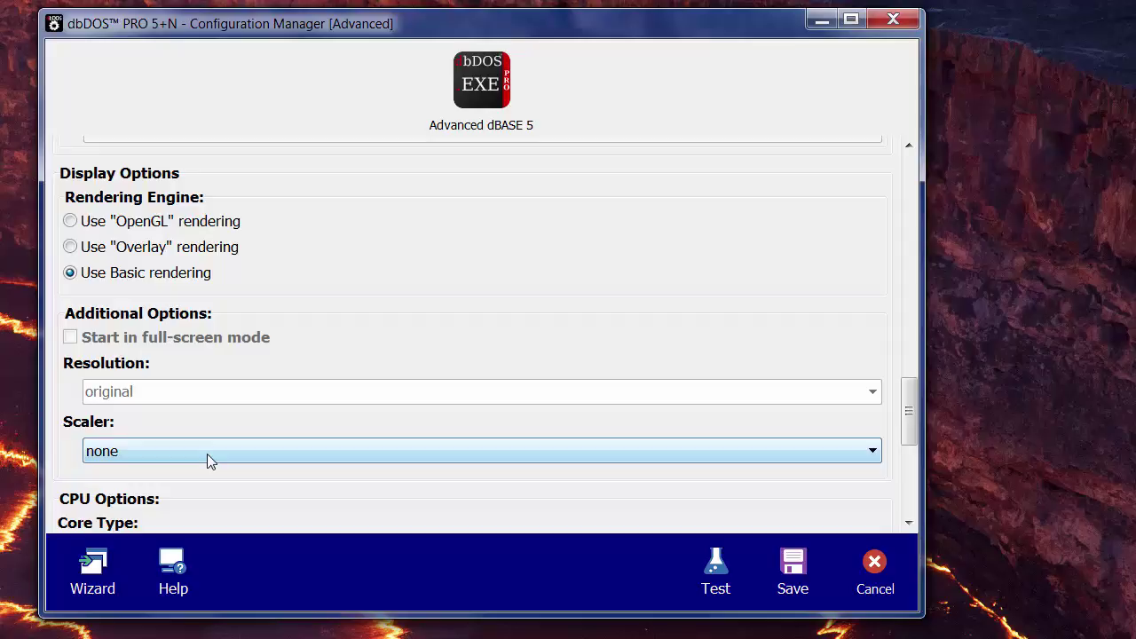
pyautogui.click(149, 253)
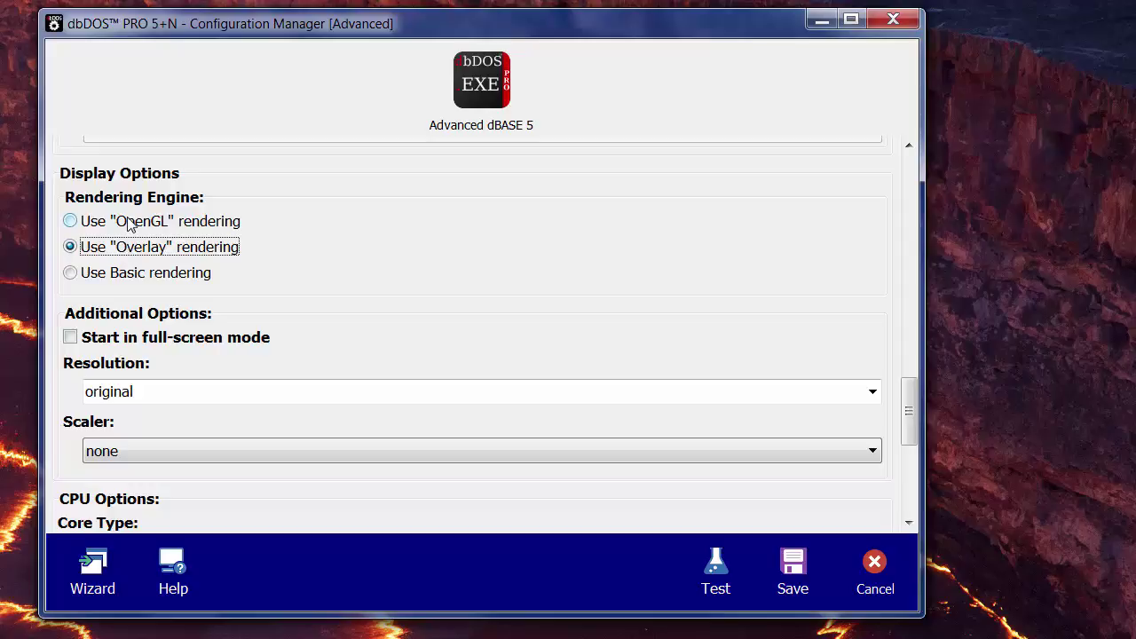
pyautogui.click(138, 277)
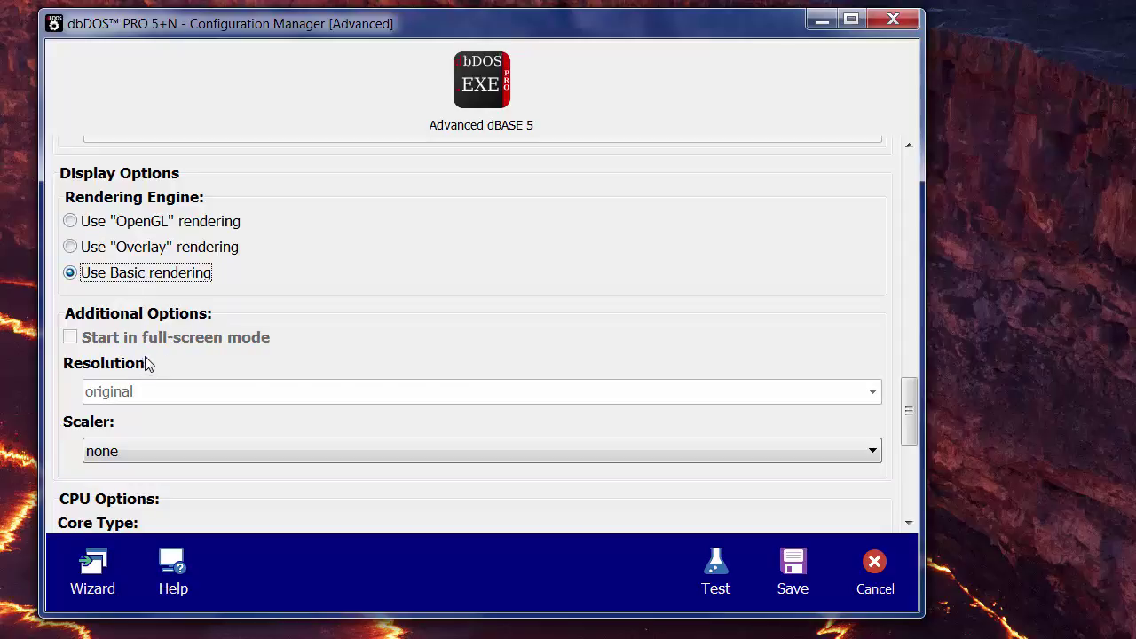
pyautogui.click(147, 249)
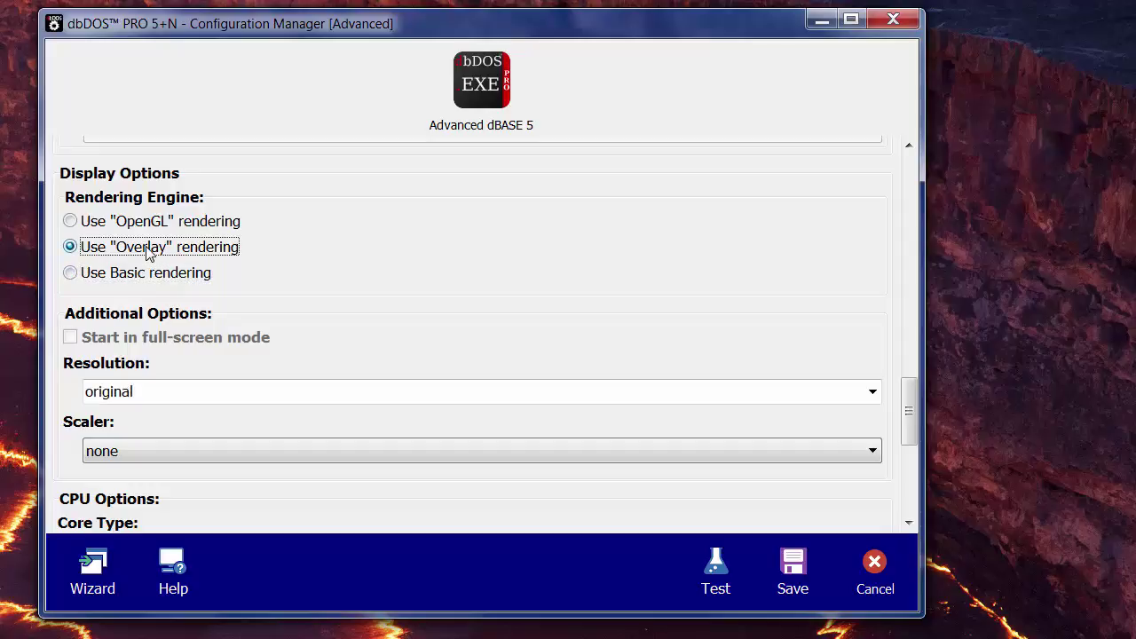
pyautogui.click(149, 229)
pyautogui.click(151, 252)
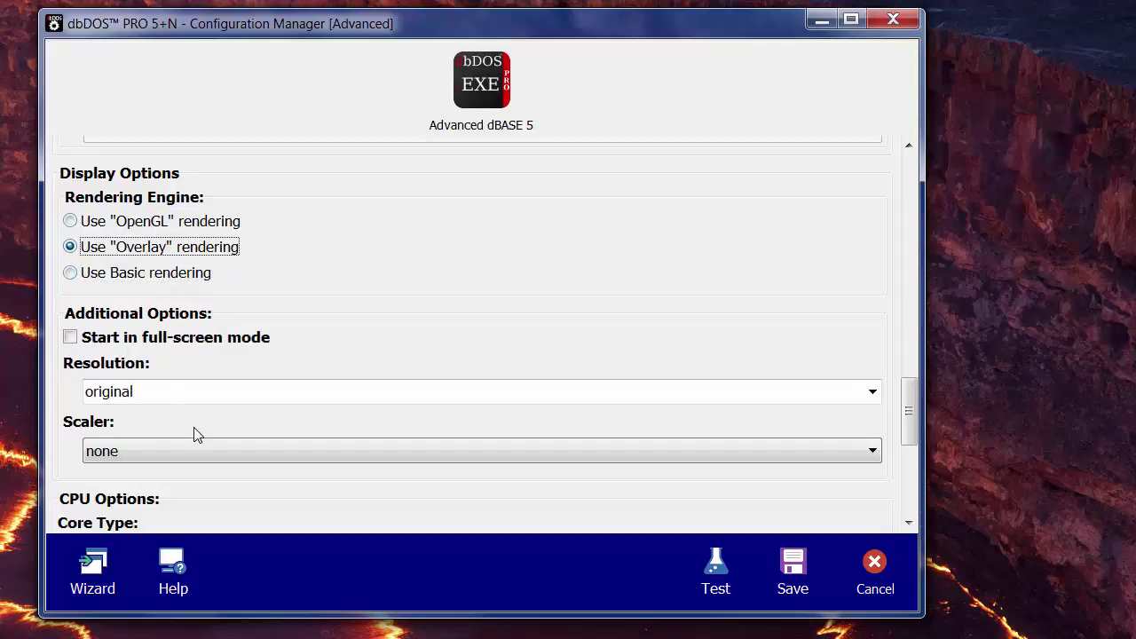
# Set the display resolution to 720x480.
pyautogui.click(873, 393)
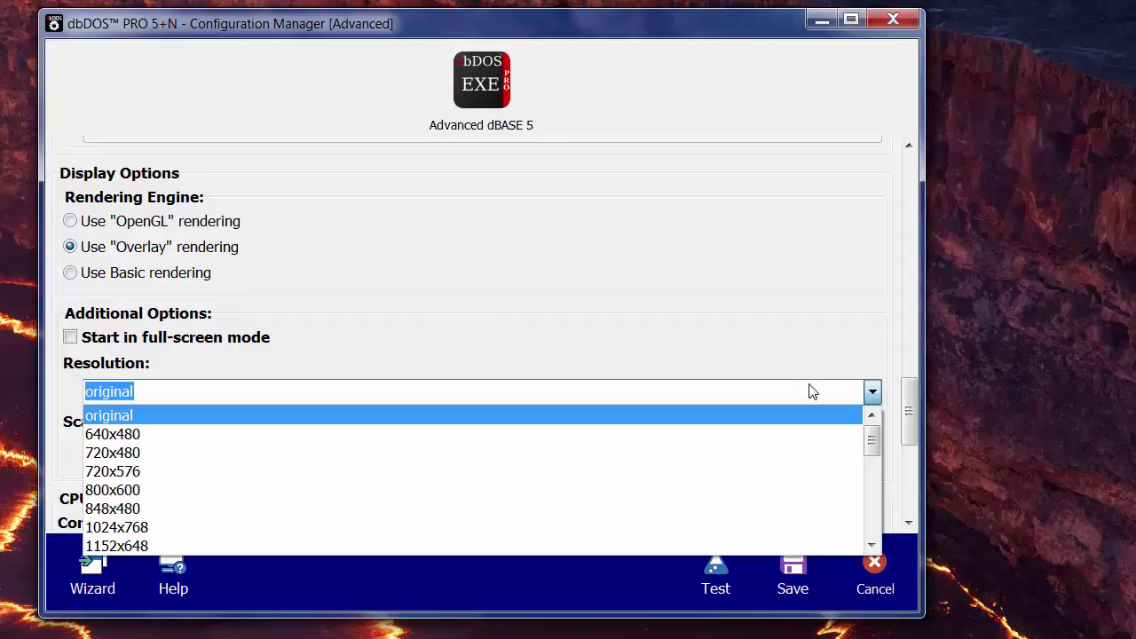
pyautogui.click(496, 393)
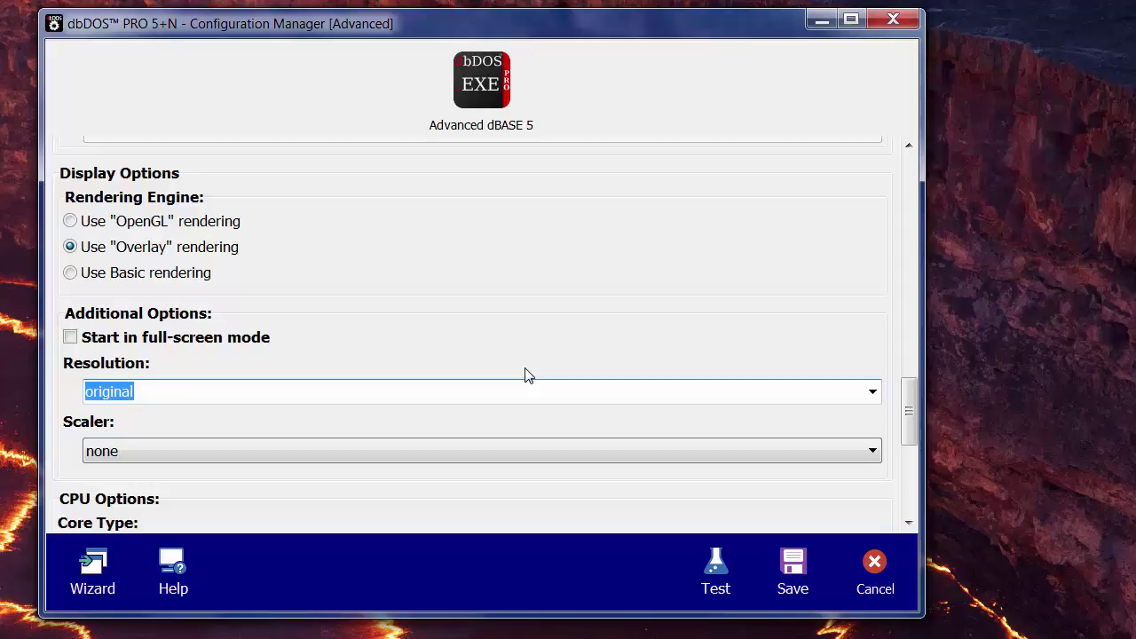
pyautogui.click(873, 390)
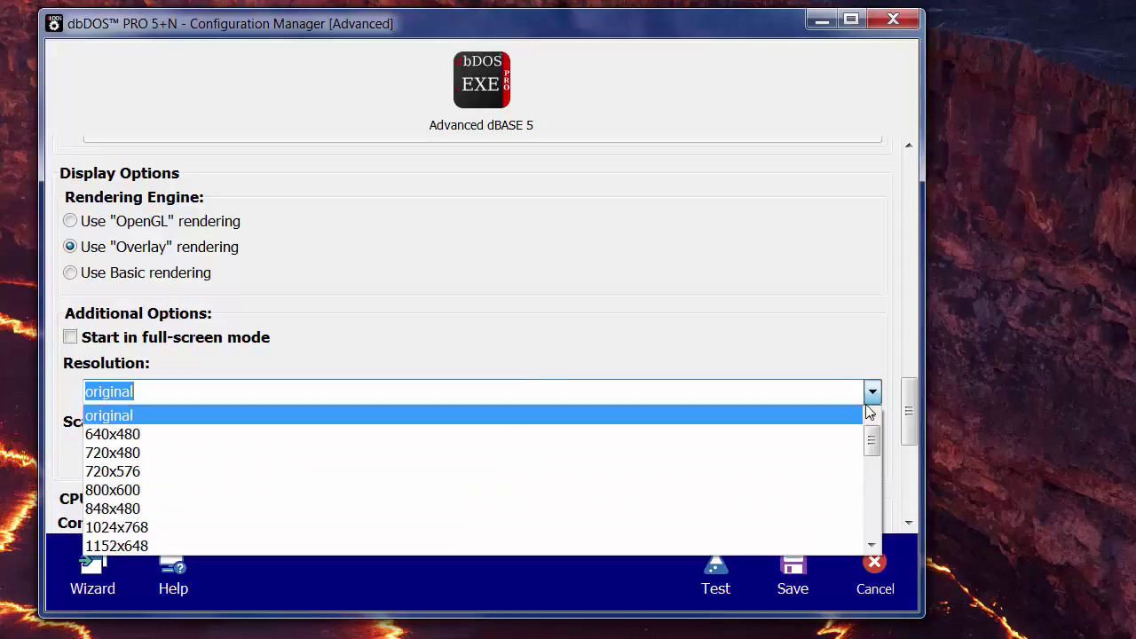
pyautogui.click(221, 453)
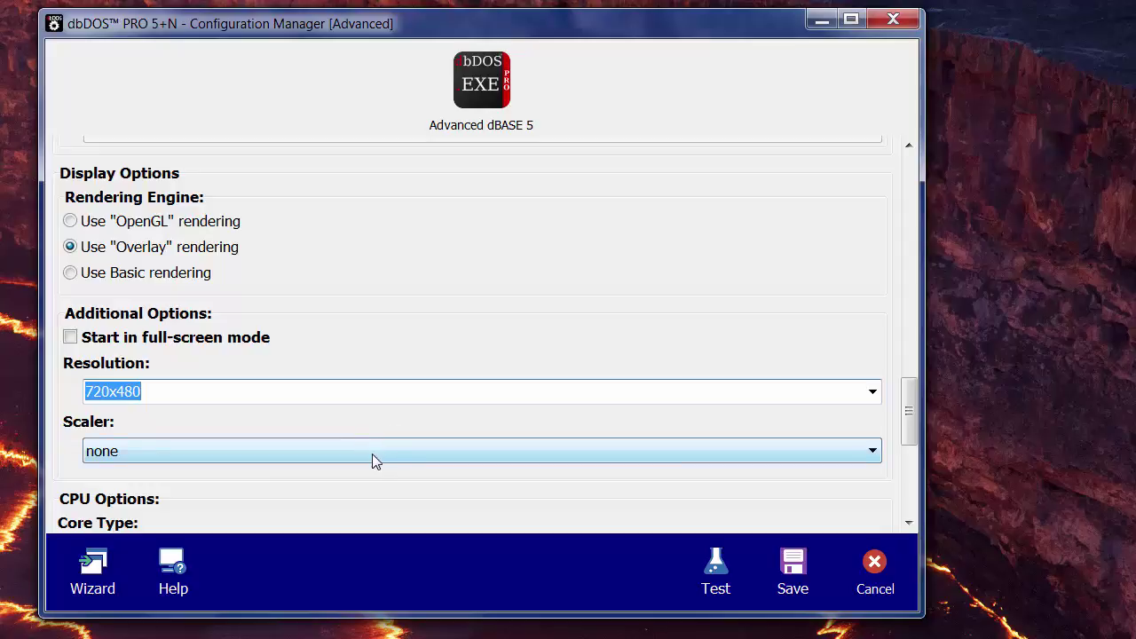
# Look through the scaler choices in the display options and set the scaler back to none.
pyautogui.click(871, 451)
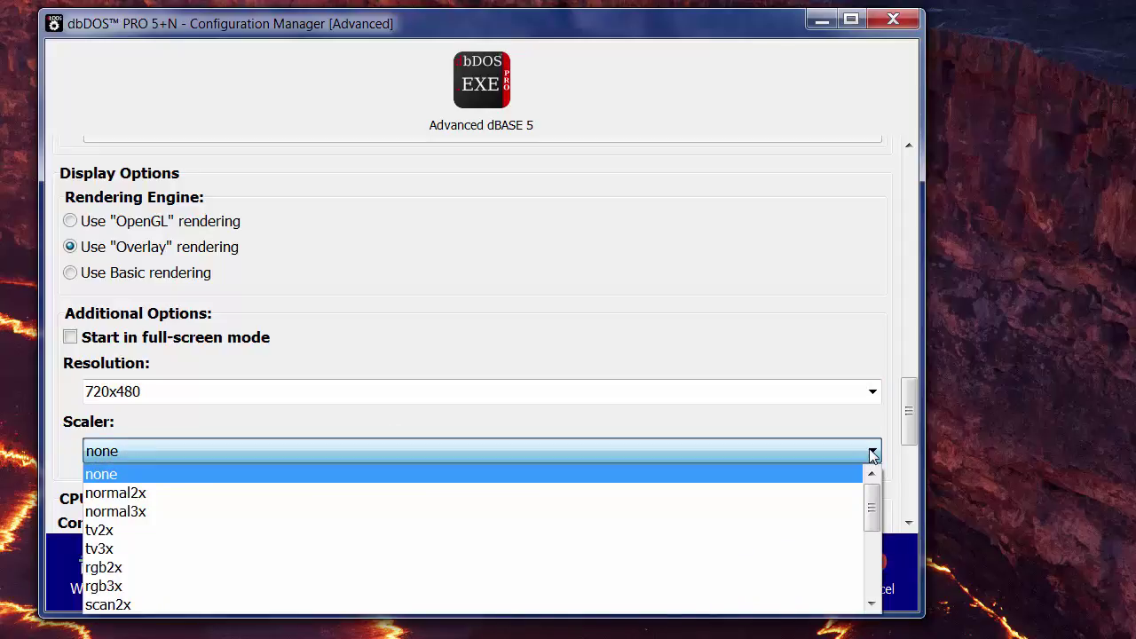
pyautogui.moveTo(874, 505); pyautogui.dragTo(877, 473)
pyautogui.click(877, 454)
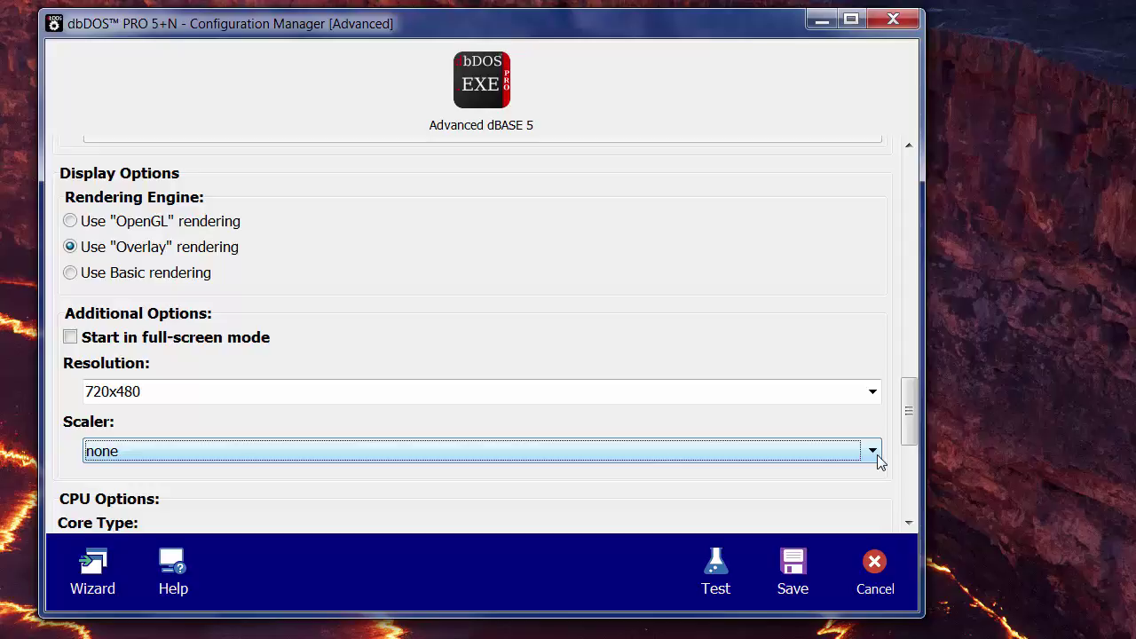
pyautogui.moveTo(907, 409); pyautogui.dragTo(898, 462)
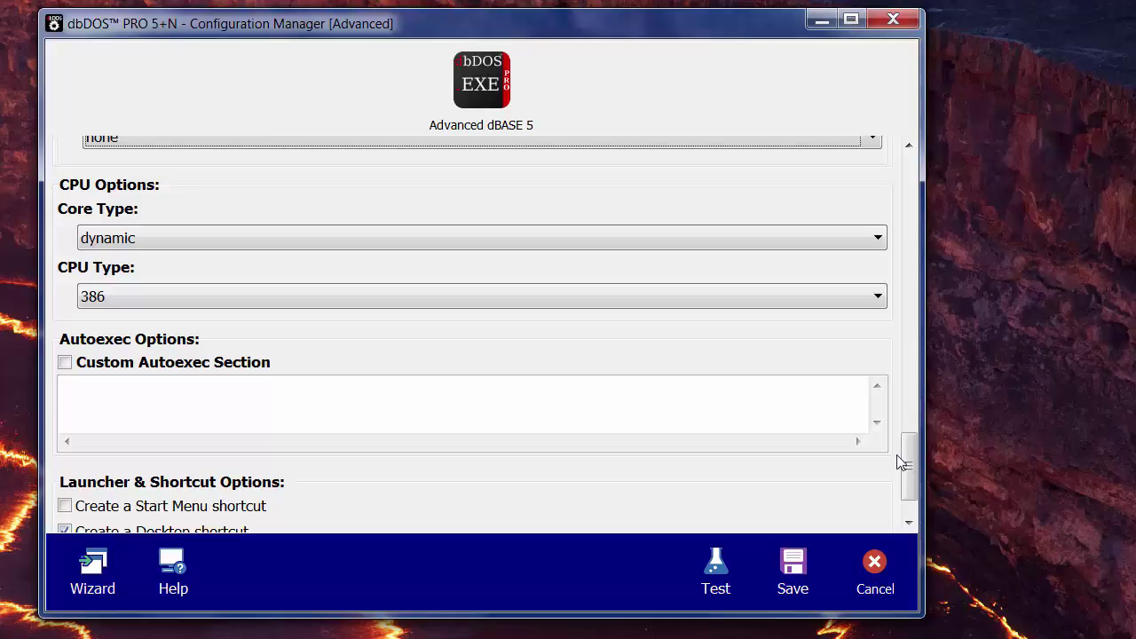
pyautogui.scroll(-1, 904, 460)
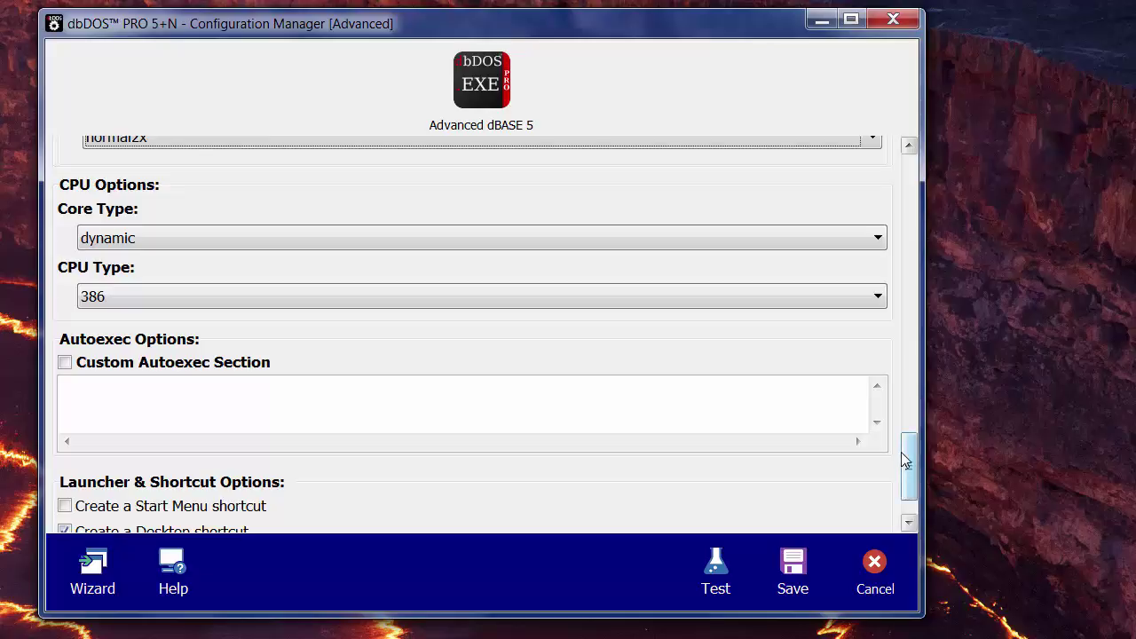
pyautogui.scroll(1, 781, 444)
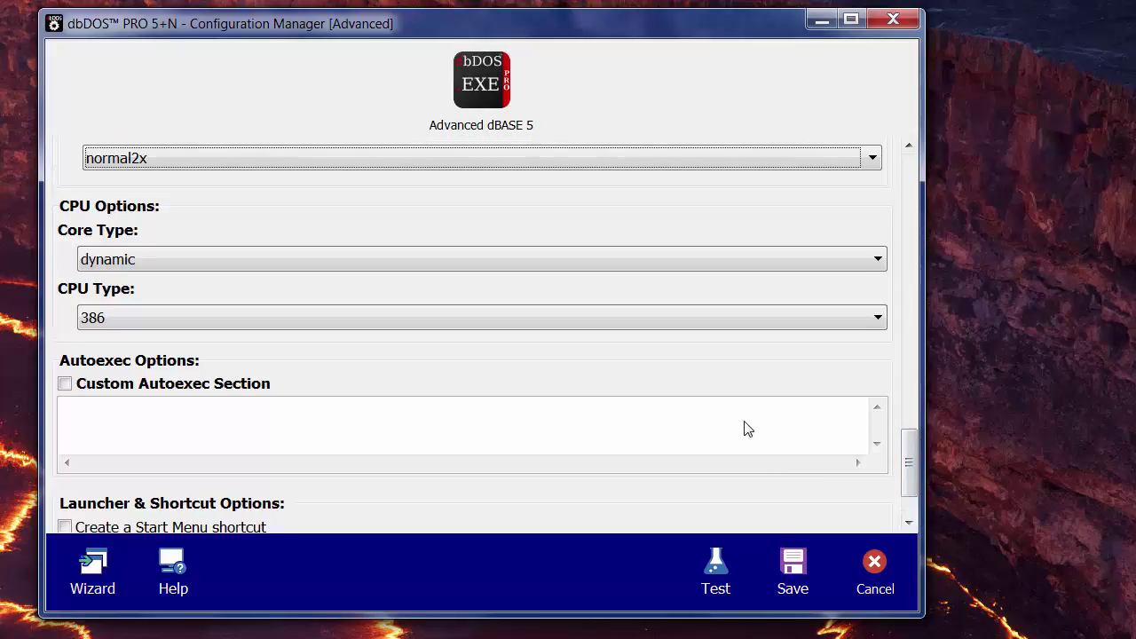
pyautogui.scroll(4, 664, 232)
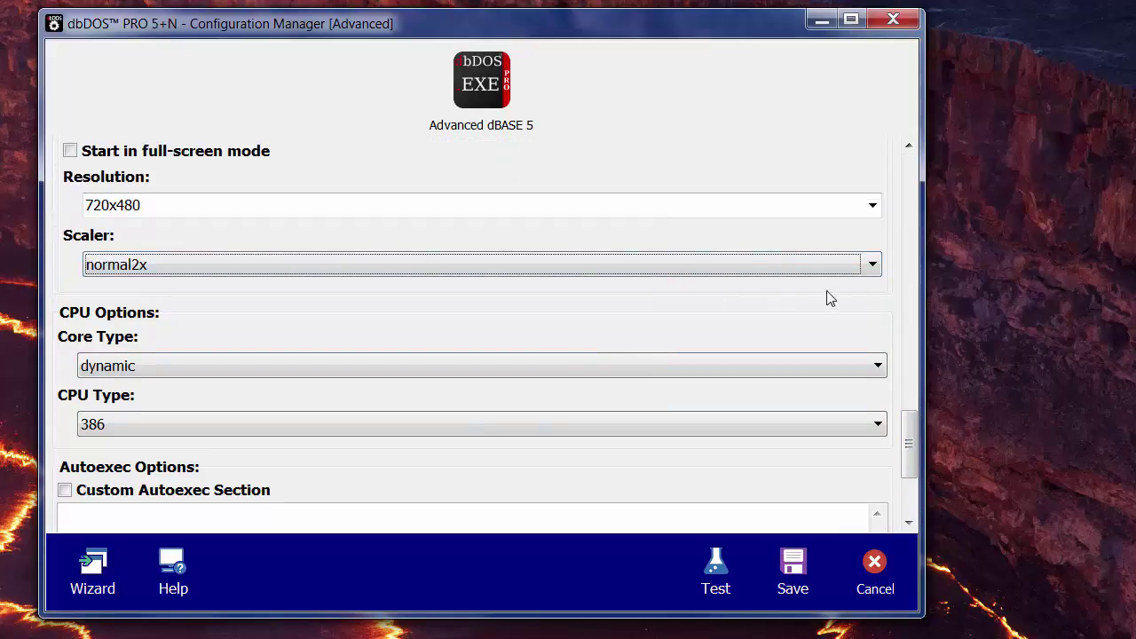
pyautogui.click(860, 269)
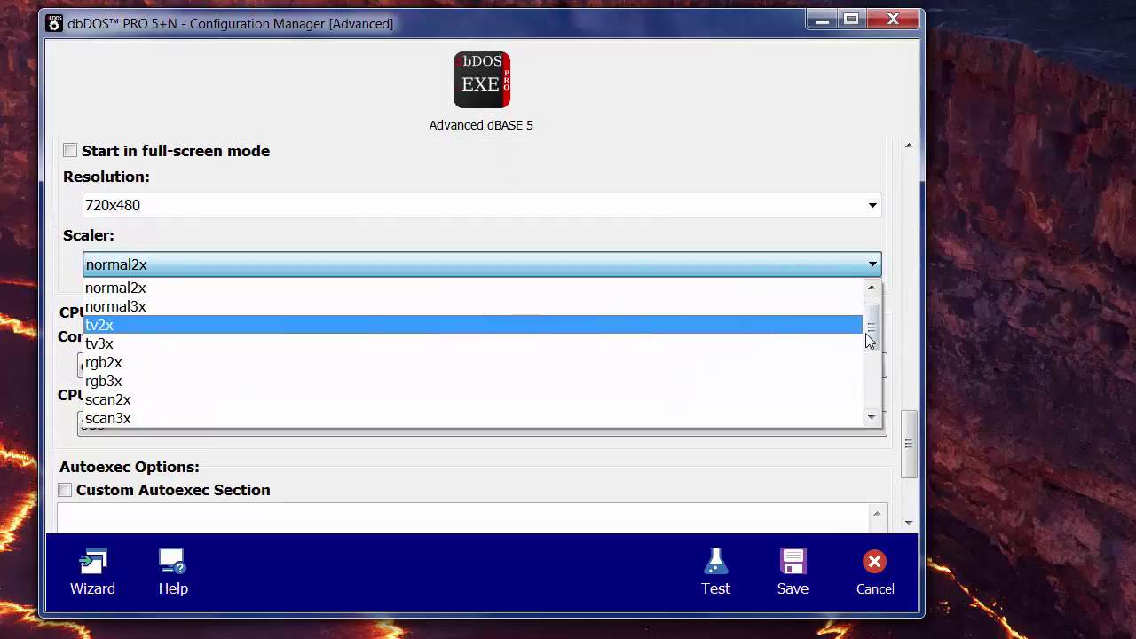
pyautogui.moveTo(871, 332); pyautogui.dragTo(875, 304)
pyautogui.click(334, 288)
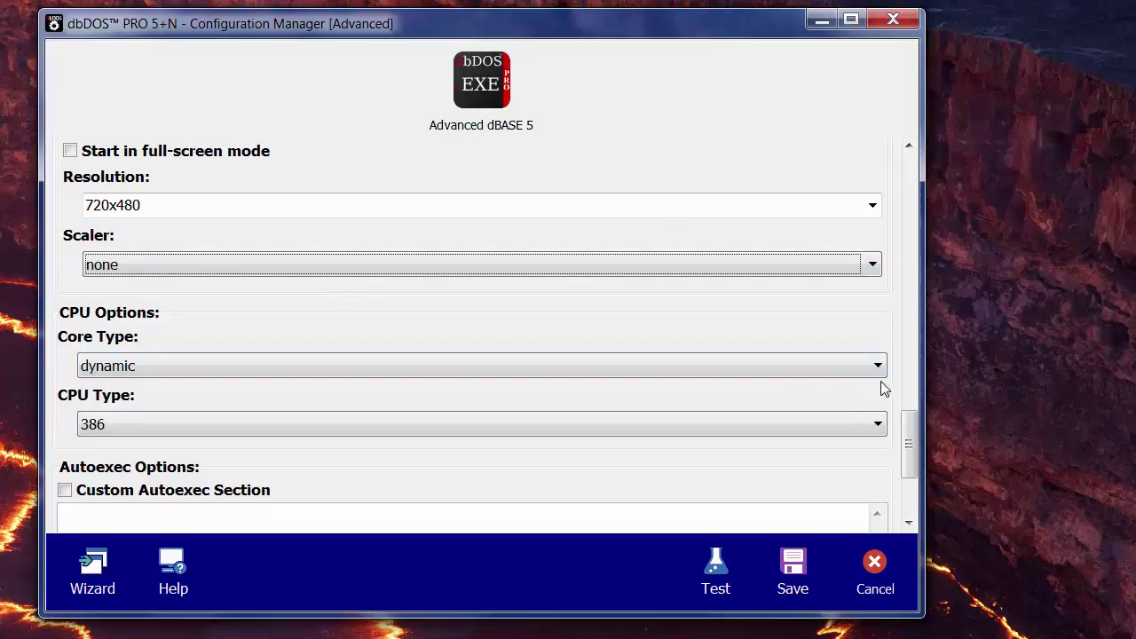
# Try the Custom Autoexec Section option, turn it off again, and save the Advanced dBASE 5 configuration.
pyautogui.scroll(-3, 877, 473)
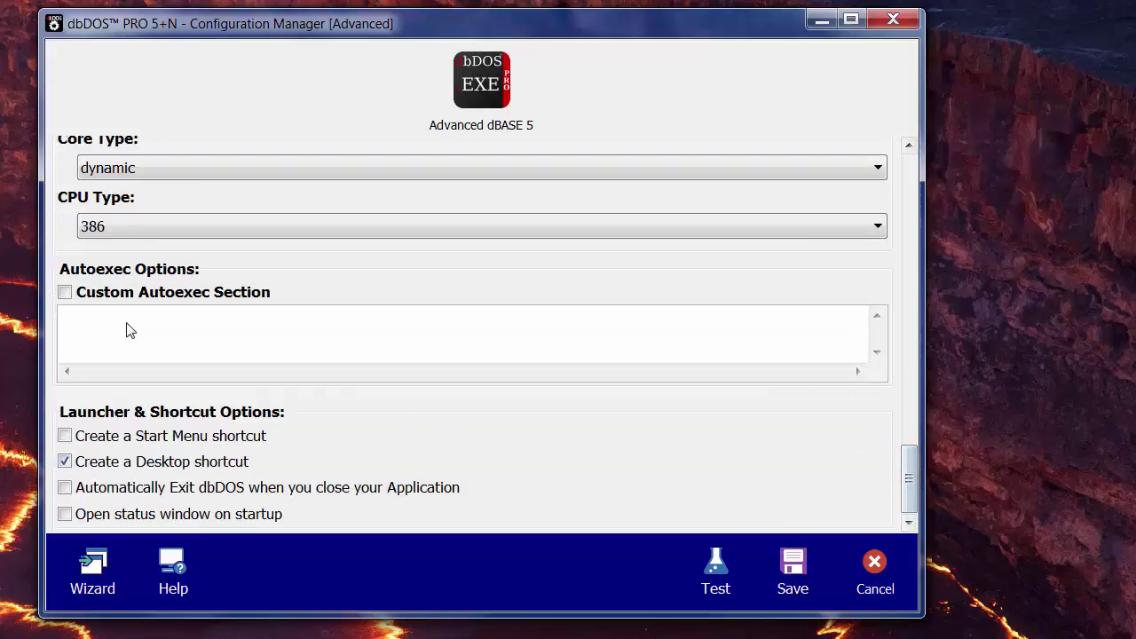
pyautogui.click(88, 299)
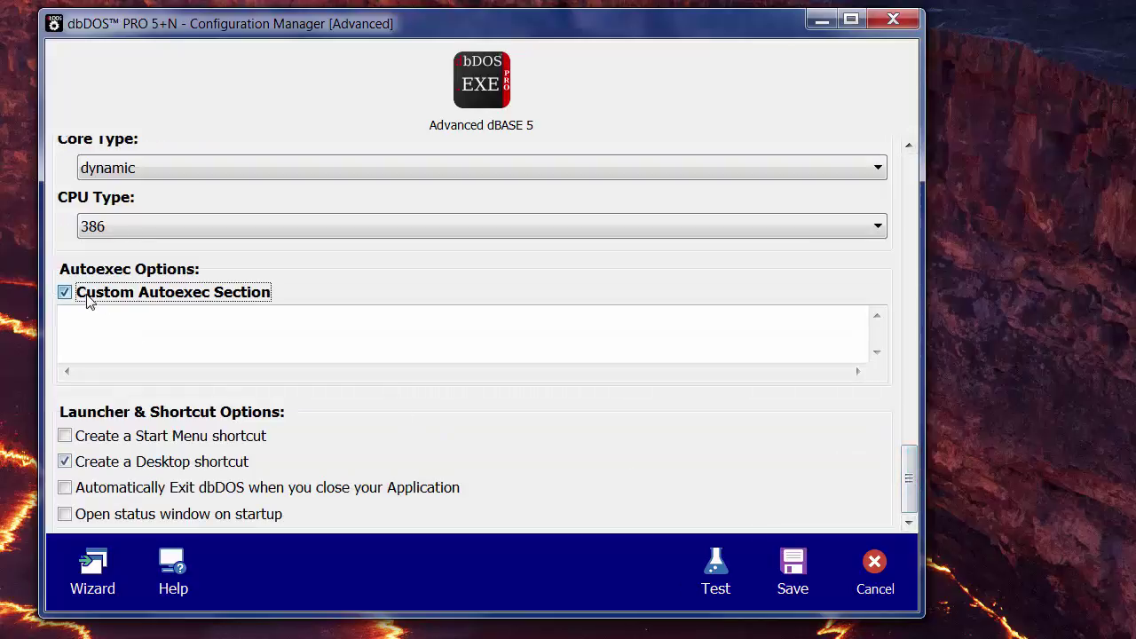
pyautogui.click(87, 300)
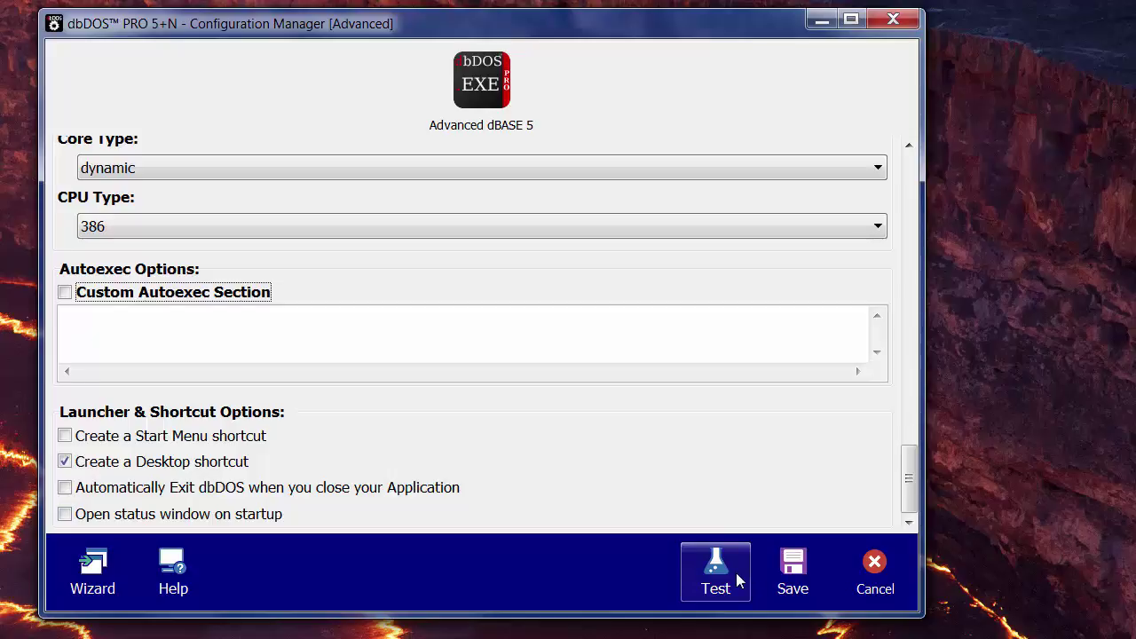
pyautogui.click(783, 586)
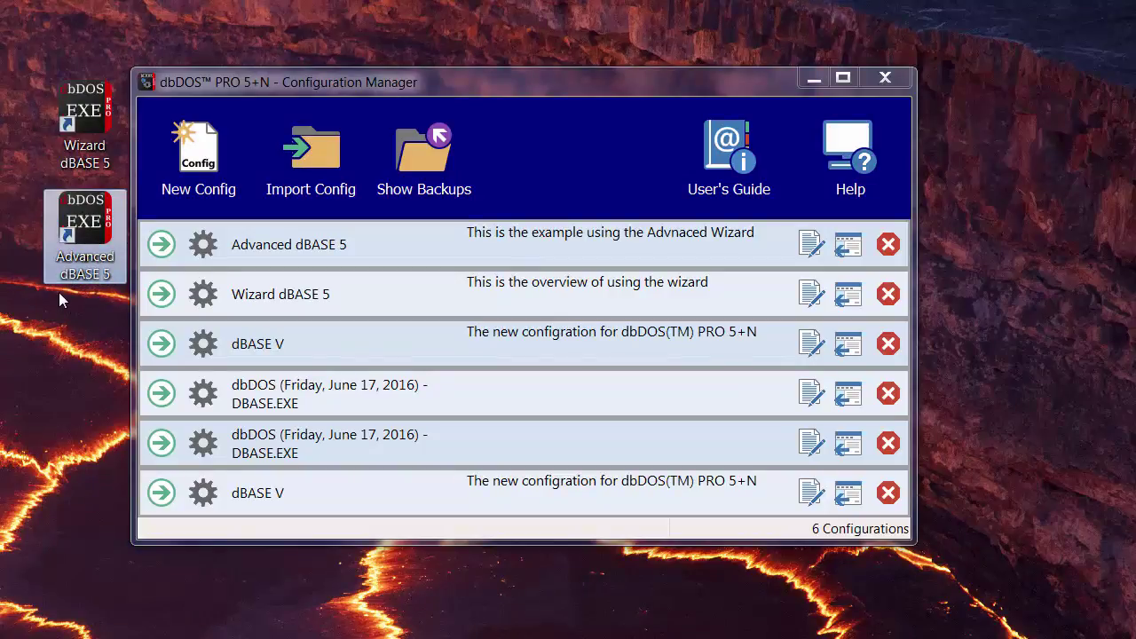
# Reopen the Advanced dBASE 5 configuration in the advanced editor, review its display options, and close it without saving.
pyautogui.click(202, 244)
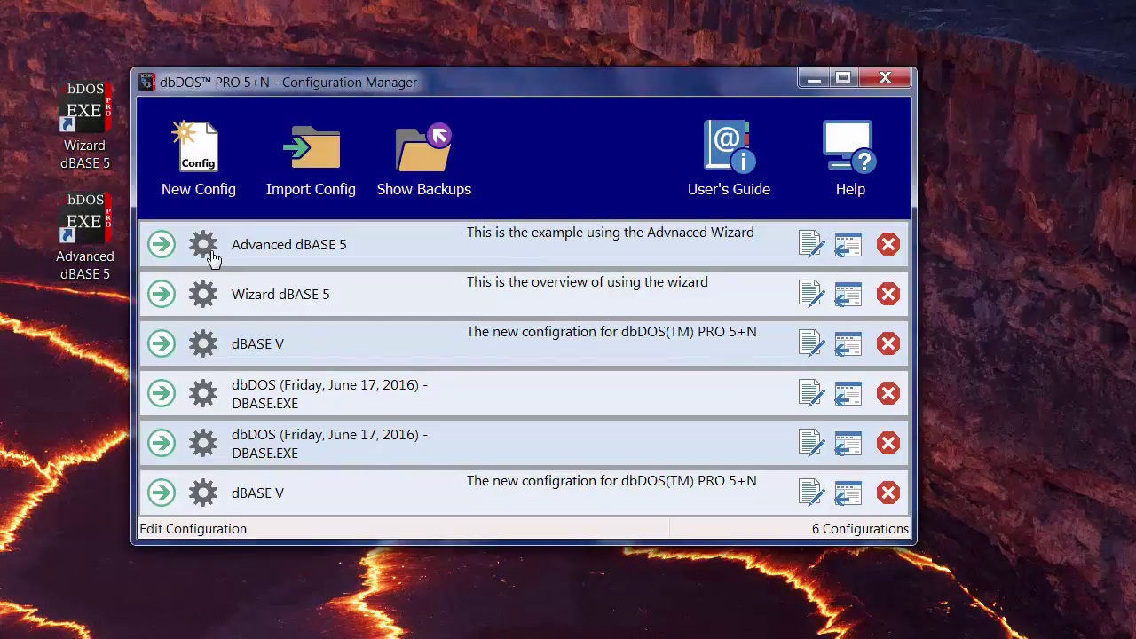
pyautogui.click(144, 613)
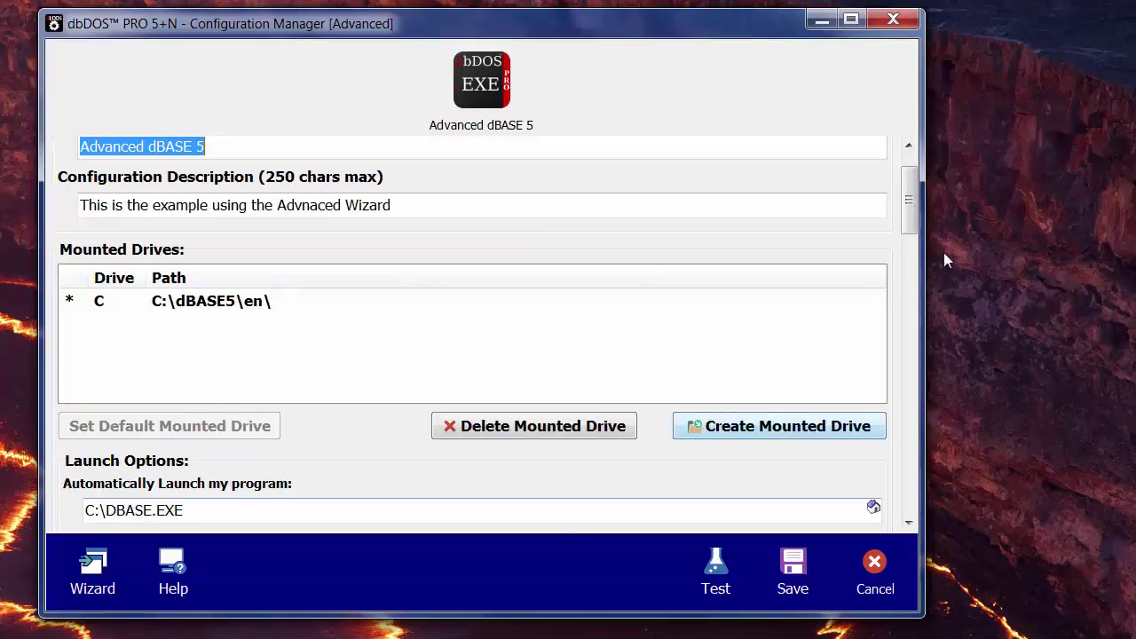
pyautogui.moveTo(916, 184); pyautogui.dragTo(915, 382)
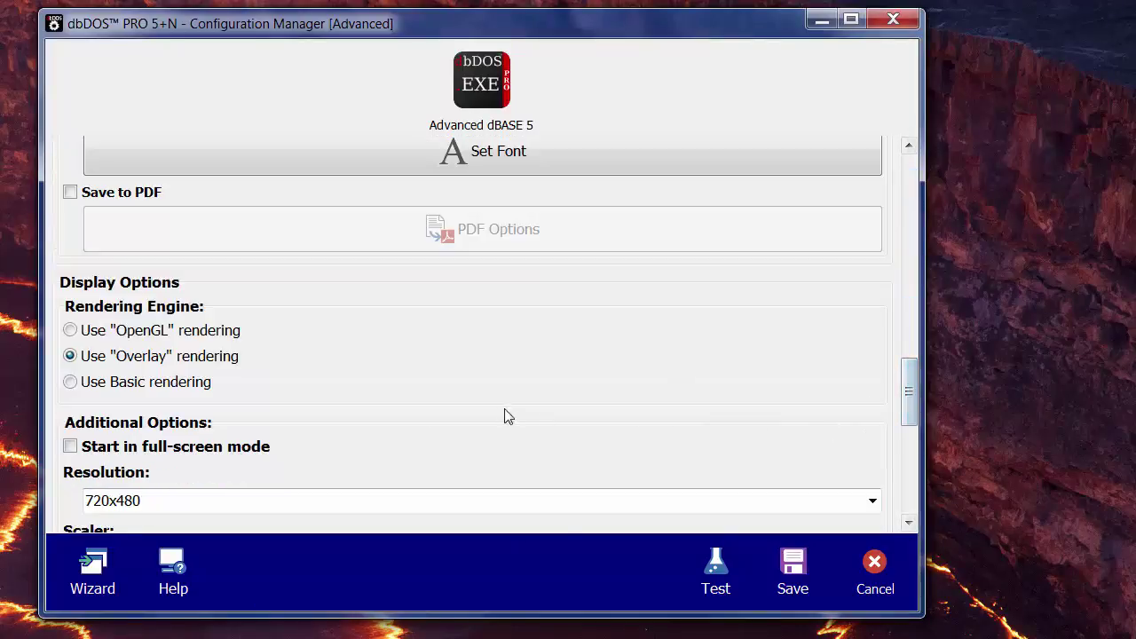
pyautogui.scroll(-2, 508, 382)
pyautogui.scroll(-3, 506, 341)
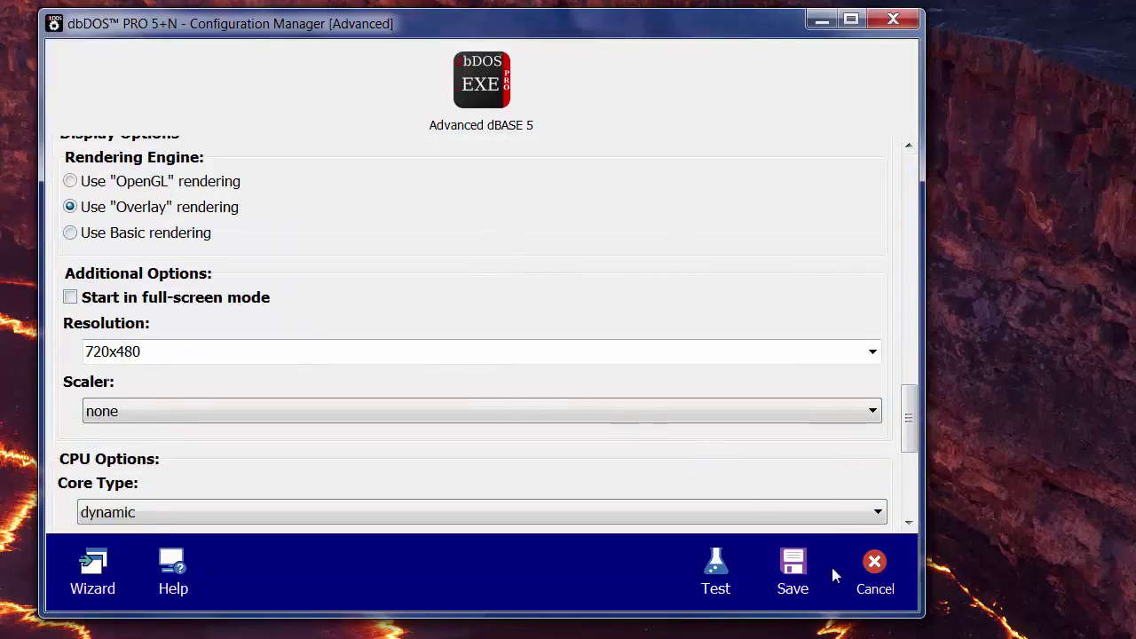
pyautogui.click(879, 586)
pyautogui.click(473, 534)
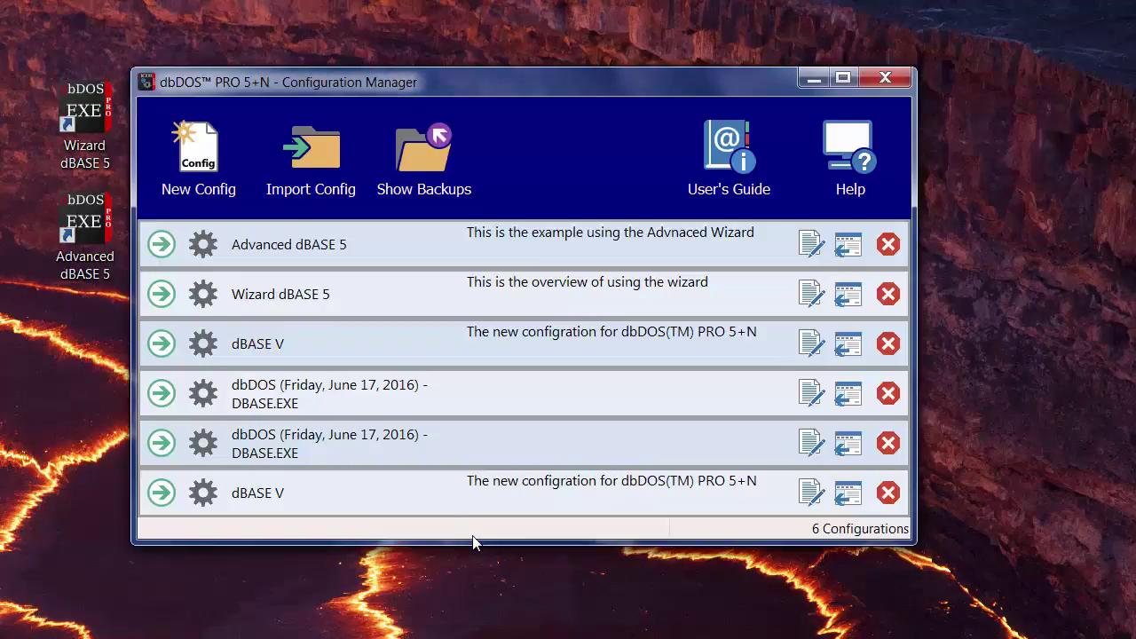
# Open the Advanced dBASE 5 configuration in the wizard, view its Regional Settings page, and close it while disregarding any changes.
pyautogui.click(200, 253)
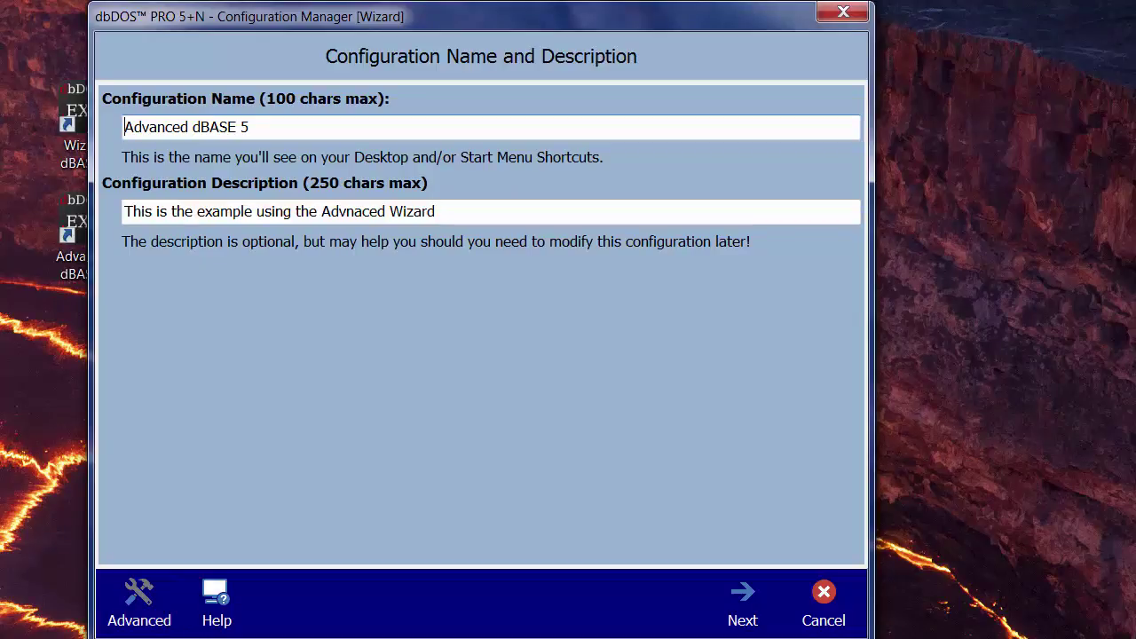
pyautogui.click(752, 606)
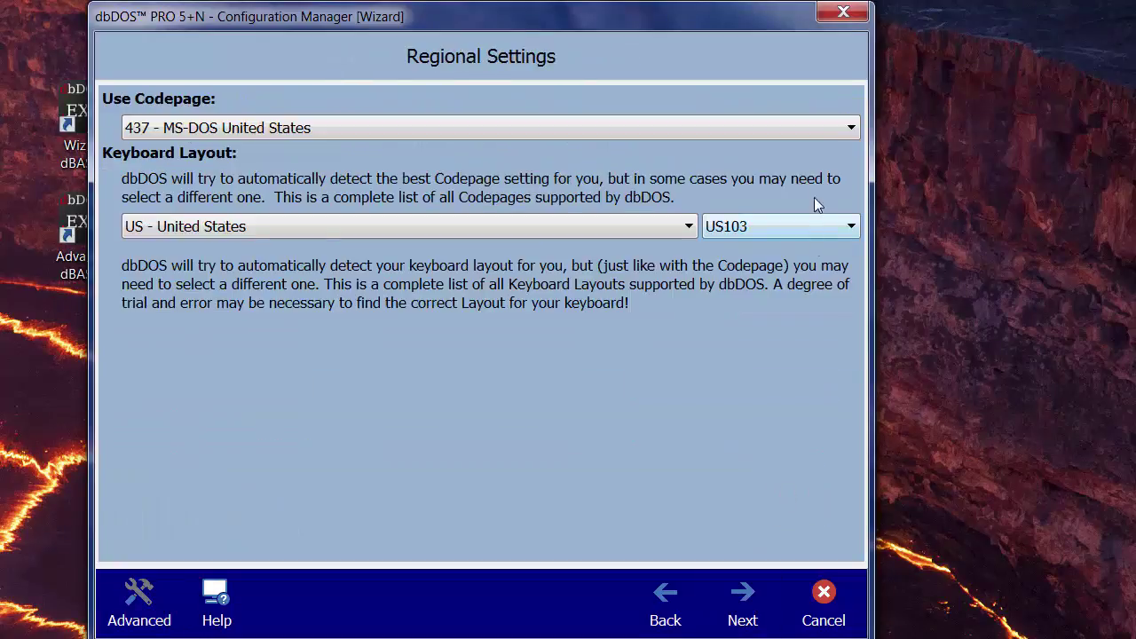
pyautogui.click(843, 12)
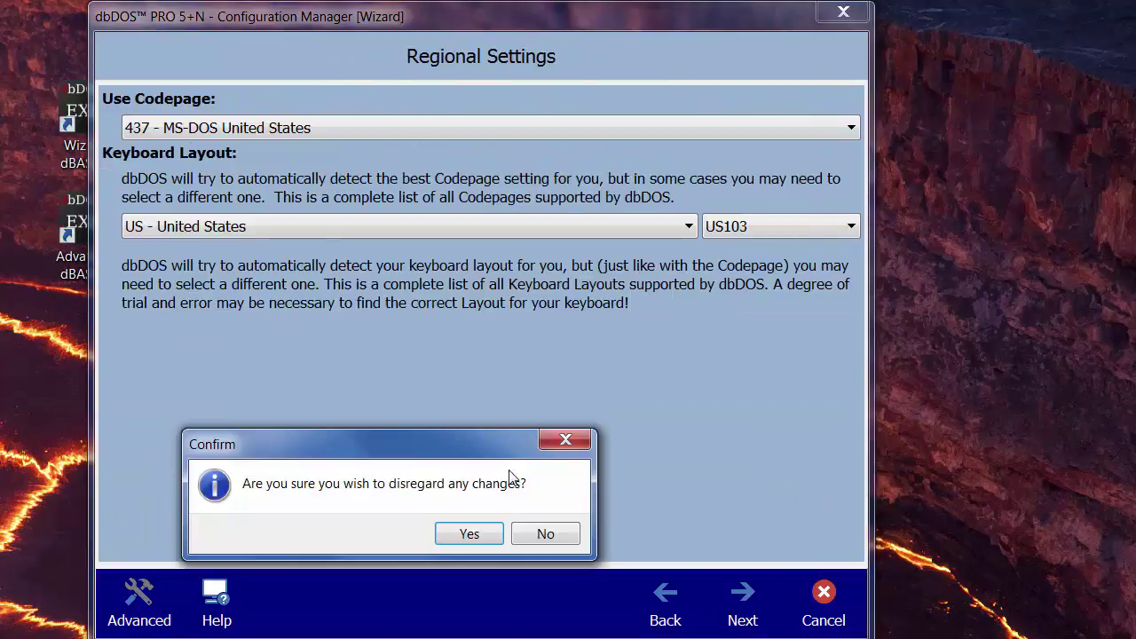
pyautogui.click(460, 538)
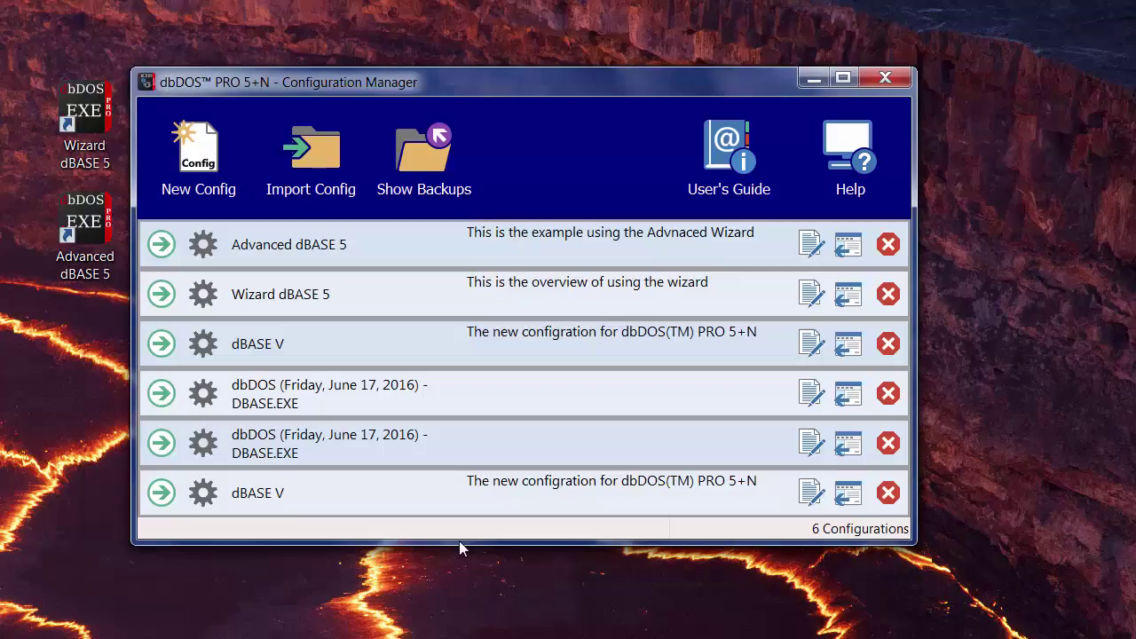
# Launch Advanced dBASE 5 and Wizard dBASE 5 from their desktop shortcuts and move both program windows fully into view for comparison.
pyautogui.doubleClick(86, 232)
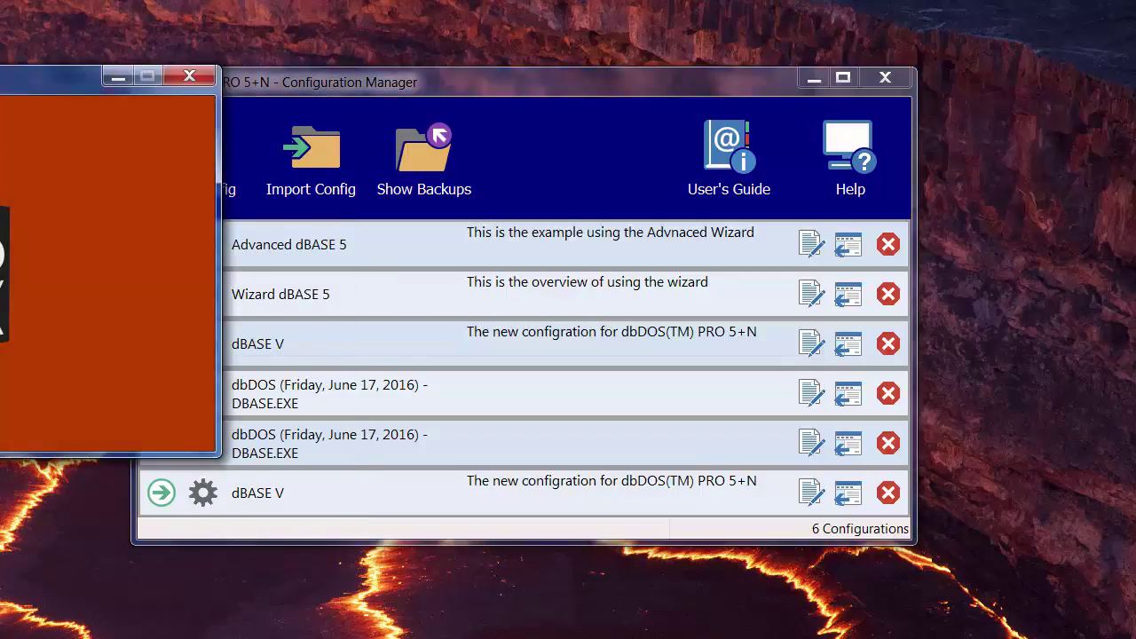
pyautogui.moveTo(228, 112); pyautogui.dragTo(479, 207)
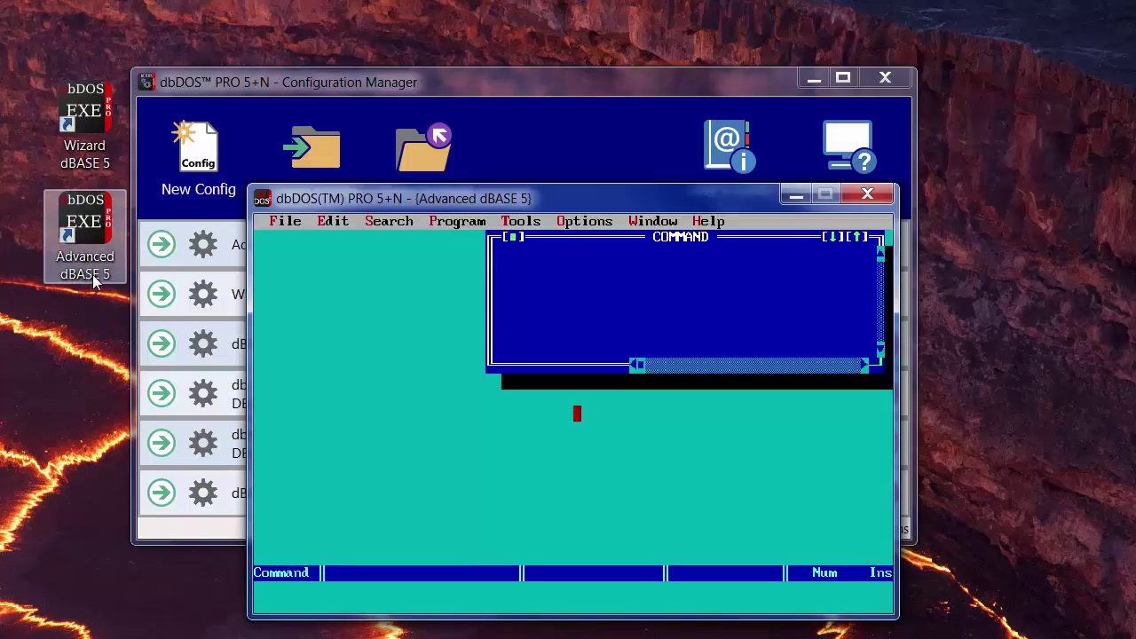
pyautogui.doubleClick(85, 116)
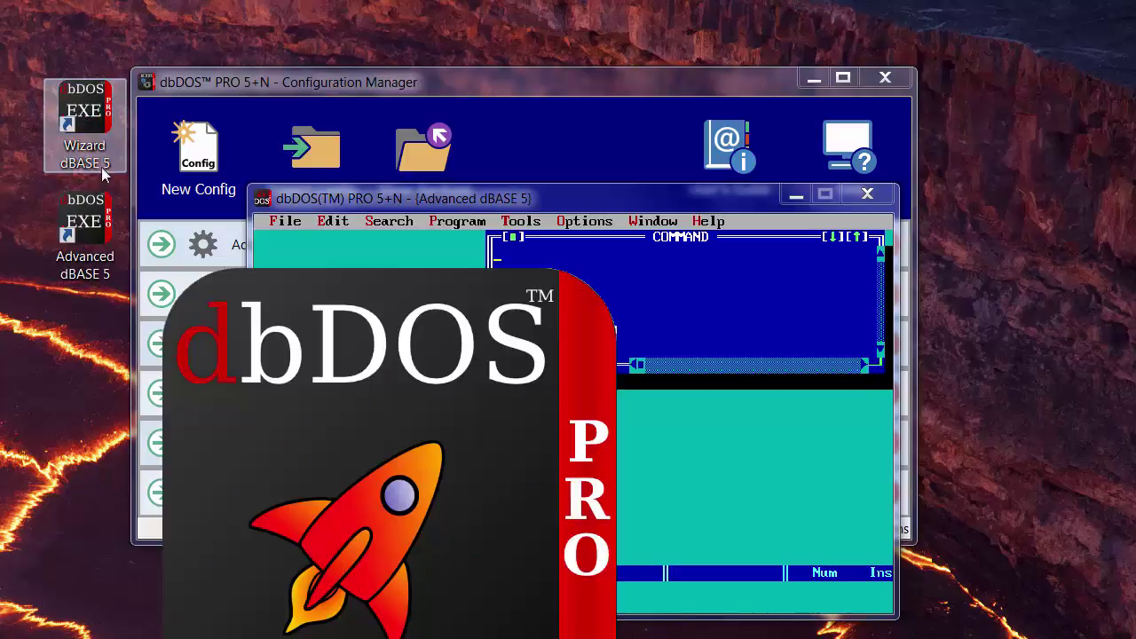
pyautogui.click(107, 257)
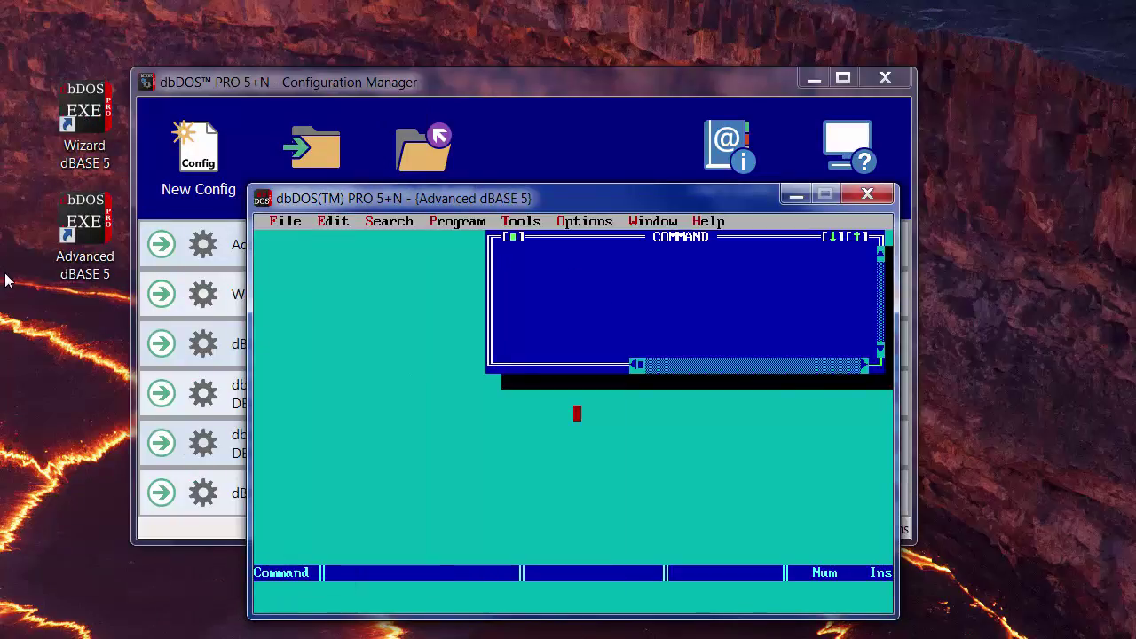
pyautogui.moveTo(7, 152); pyautogui.dragTo(456, 289)
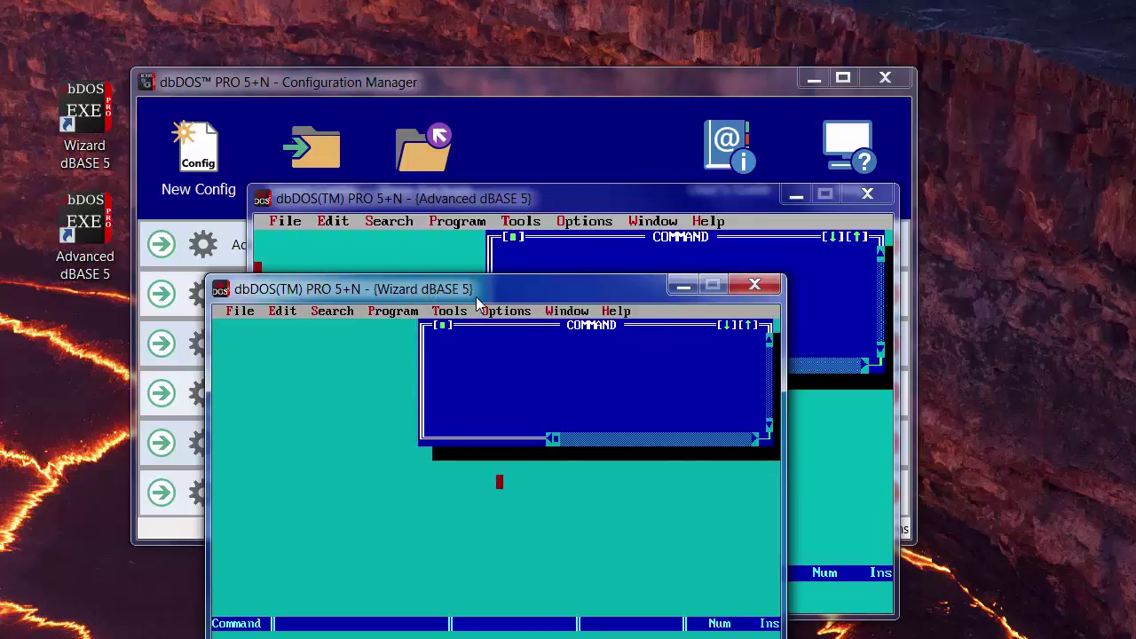
# Bring the Advanced dBASE 5 window to the front, and close both running dBASE sessions.
pyautogui.click(462, 199)
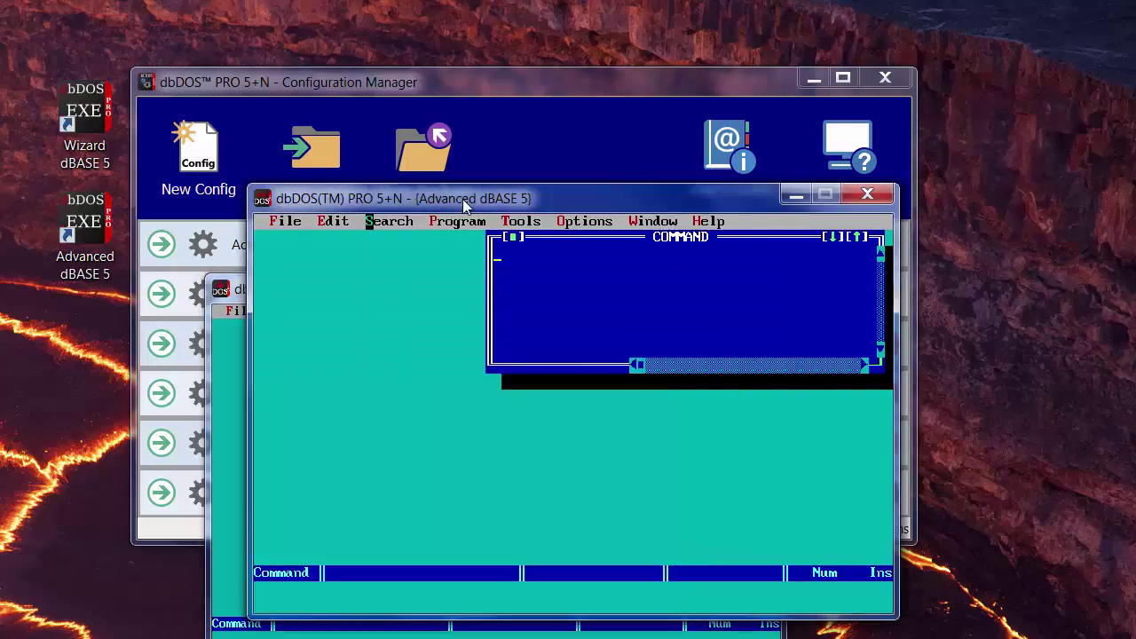
pyautogui.click(866, 195)
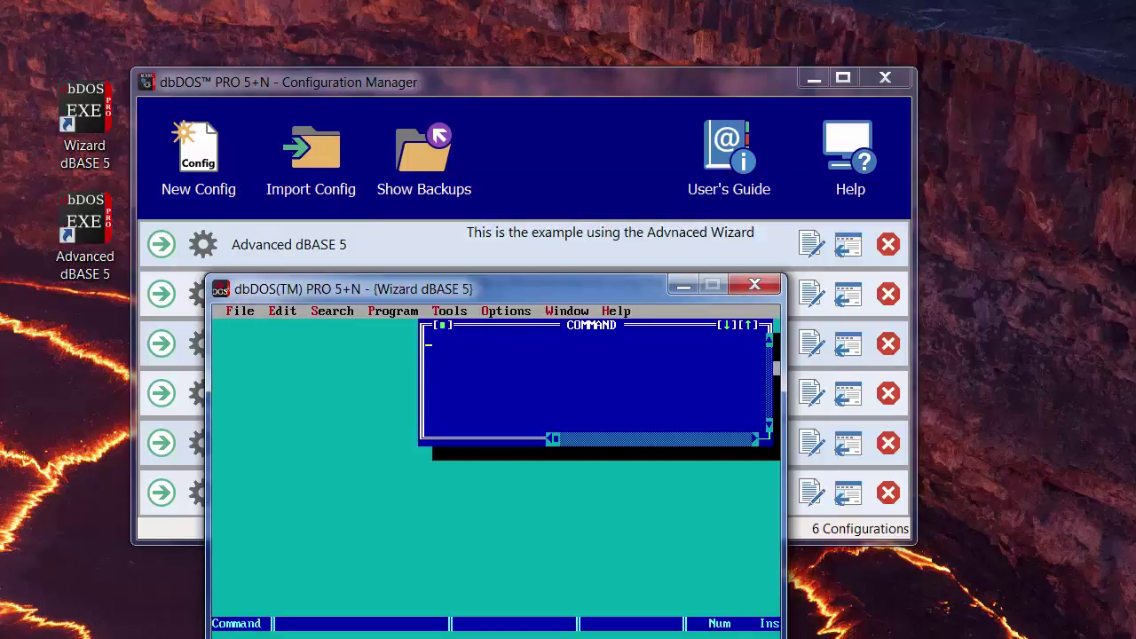
pyautogui.click(754, 283)
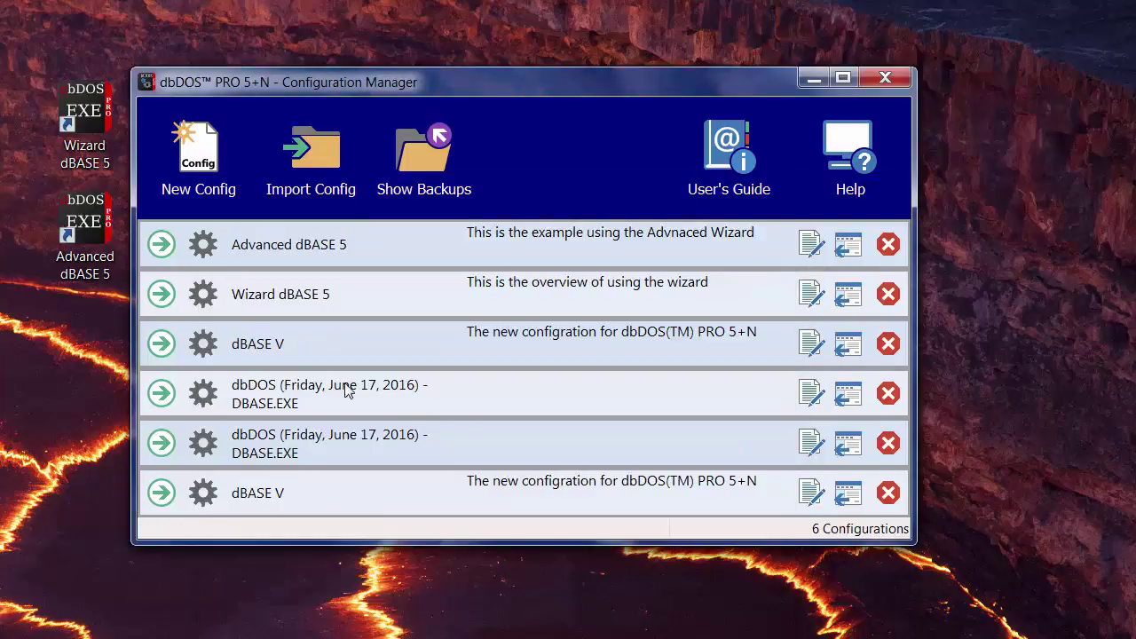